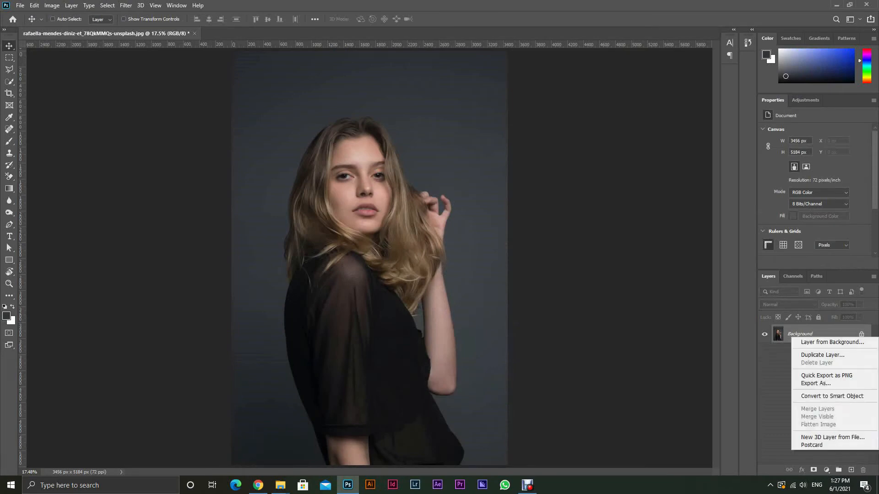
Duplicate the background layer and select the woman on the copy with the Object Selection tool.
{"action": "left_click", "coordinate": [808, 354]}
{"action": "key", "text": "Return"}
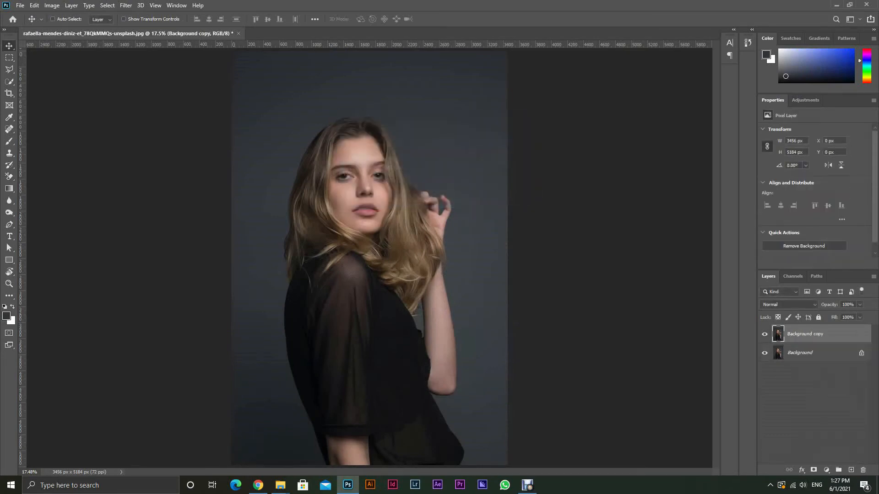
{"action": "left_click", "coordinate": [9, 81]}
{"action": "left_click", "coordinate": [46, 79]}
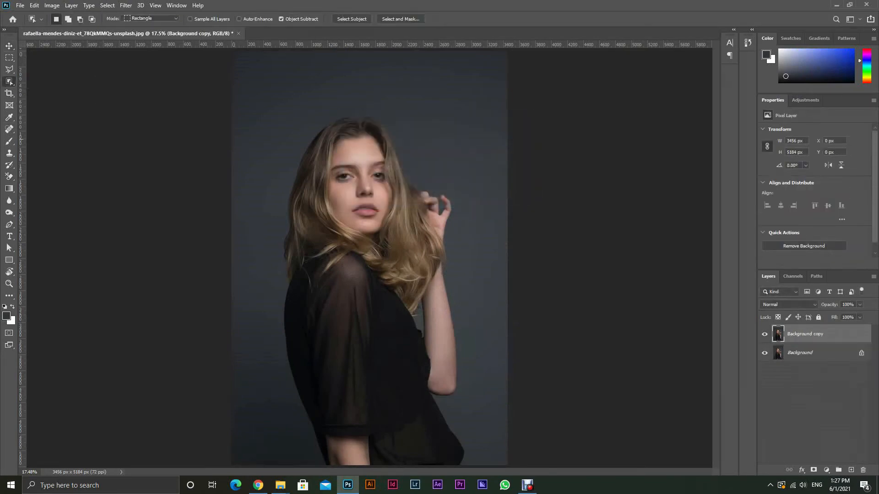
{"action": "left_click_drag", "start_coordinate": [253, 96], "coordinate": [481, 465]}
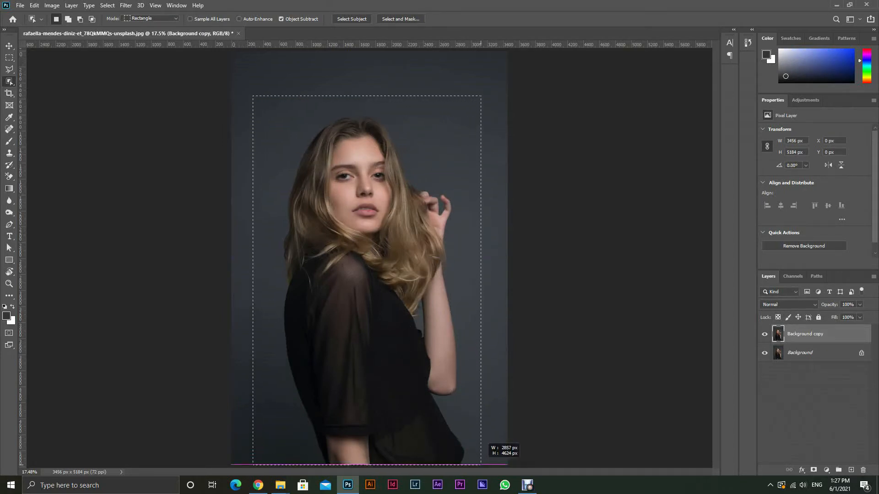
{"action": "left_click_drag", "start_coordinate": [480, 464], "coordinate": [481, 464]}
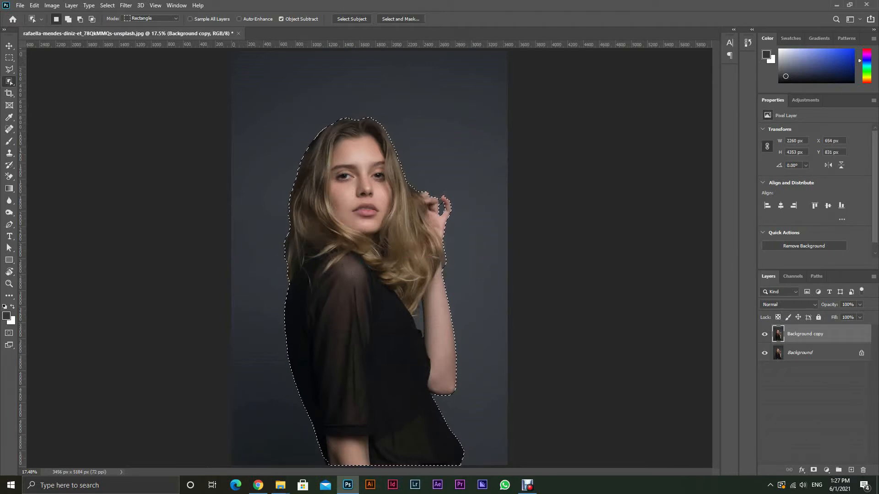
Switch to the Quick Selection tool and reduce its brush size to 25 px for refining the selection.
{"action": "right_click", "coordinate": [10, 81]}
{"action": "left_click", "coordinate": [45, 91]}
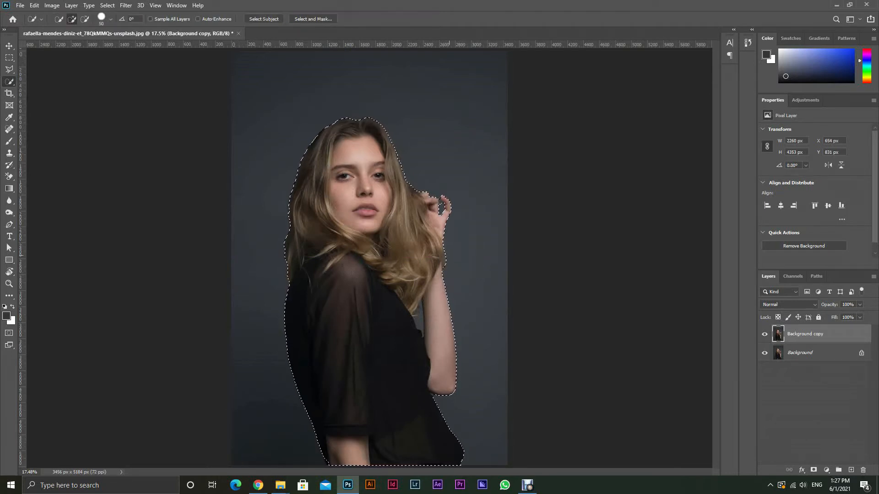
{"action": "scroll", "coordinate": [519, 213], "scroll_direction": "down", "scroll_amount": 1}
{"action": "scroll", "coordinate": [519, 213], "scroll_direction": "up", "scroll_amount": 2}
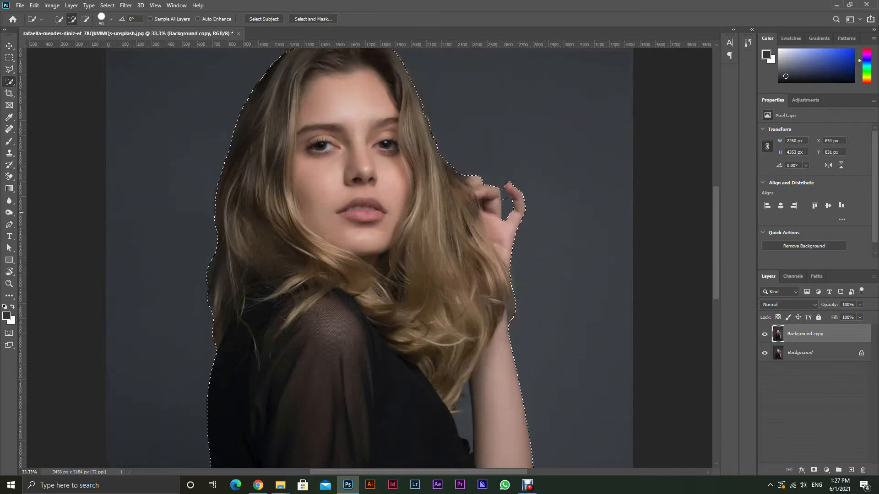
{"action": "key", "text": "bracketleft"}
{"action": "key", "text": "bracketleft"}
{"action": "key", "text": "bracketleft"}
{"action": "key", "text": "alt"}
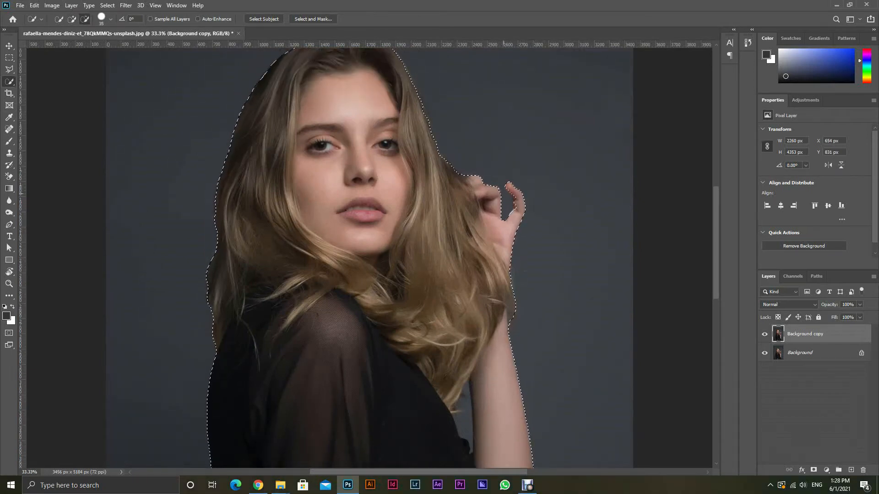
{"action": "key", "text": "bracketleft"}
{"action": "key", "text": "bracketleft"}
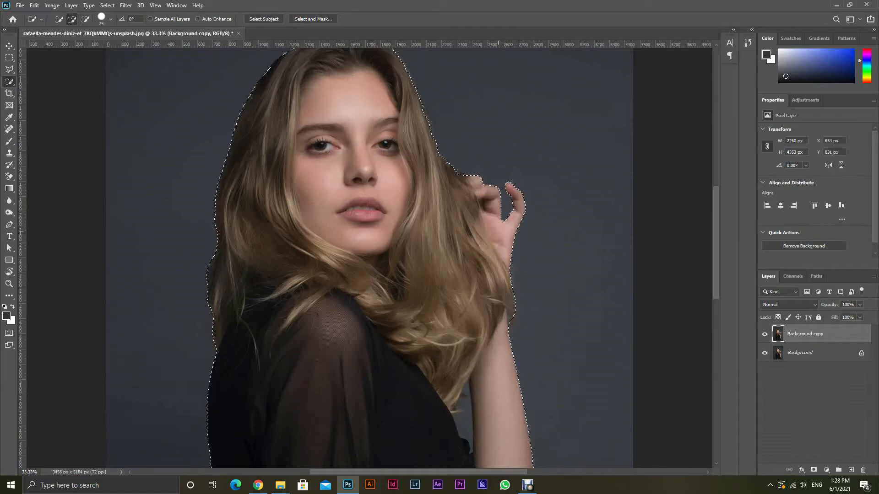
Subtract the patch of background between the hair tips, torso and raised forearm from the selection.
{"action": "scroll", "coordinate": [369, 258], "scroll_direction": "up", "scroll_amount": 5}
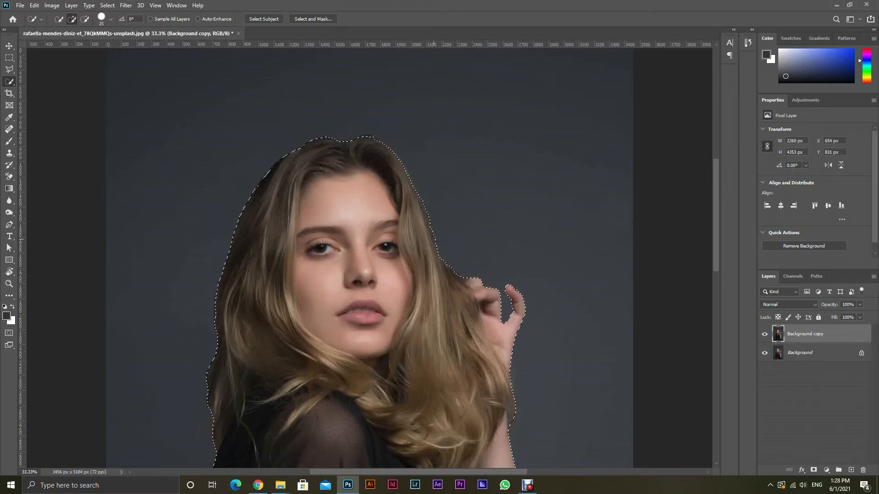
{"action": "scroll", "coordinate": [320, 257], "scroll_direction": "down", "scroll_amount": 5}
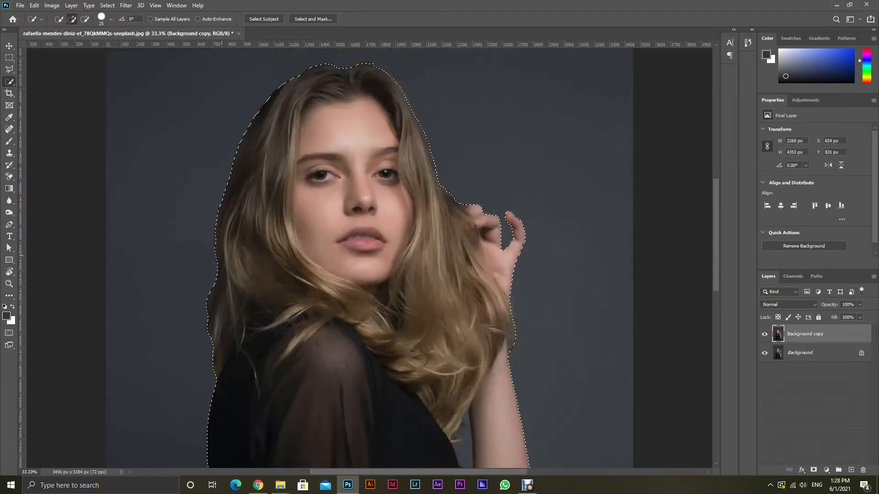
{"action": "scroll", "coordinate": [238, 256], "scroll_direction": "down", "scroll_amount": 4}
{"action": "scroll", "coordinate": [238, 257], "scroll_direction": "down", "scroll_amount": 8}
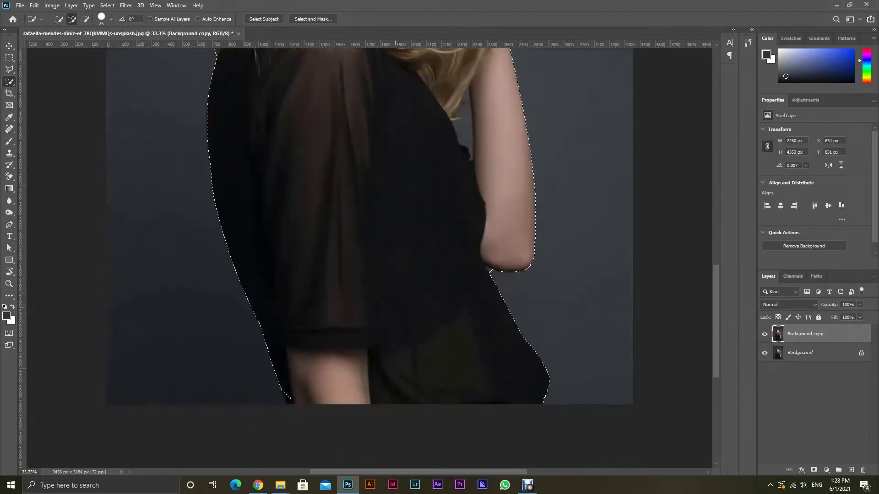
{"action": "scroll", "coordinate": [462, 229], "scroll_direction": "up", "scroll_amount": 2}
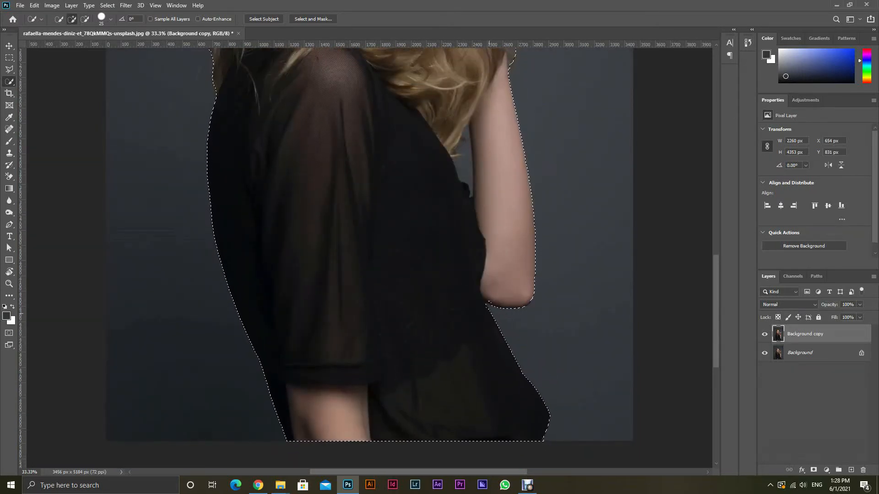
{"action": "scroll", "coordinate": [366, 256], "scroll_direction": "up", "scroll_amount": 4}
{"action": "scroll", "coordinate": [366, 256], "scroll_direction": "up", "scroll_amount": 1}
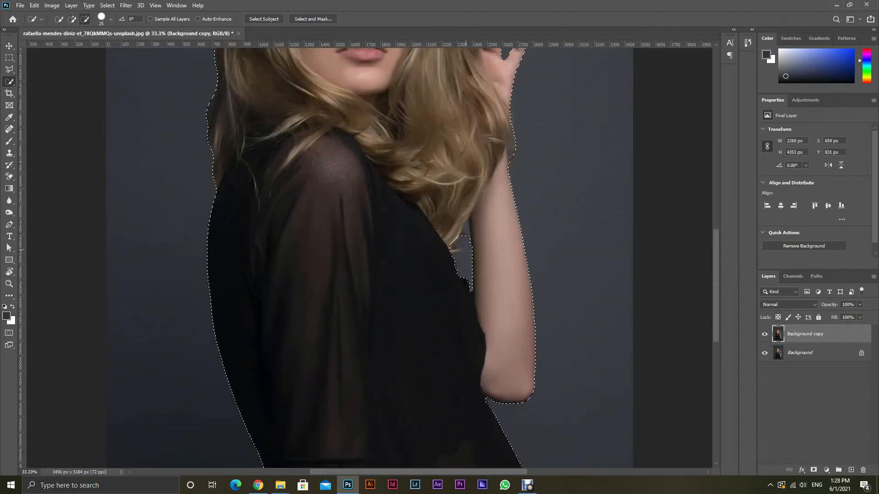
{"action": "left_click", "coordinate": [463, 265], "text": "alt"}
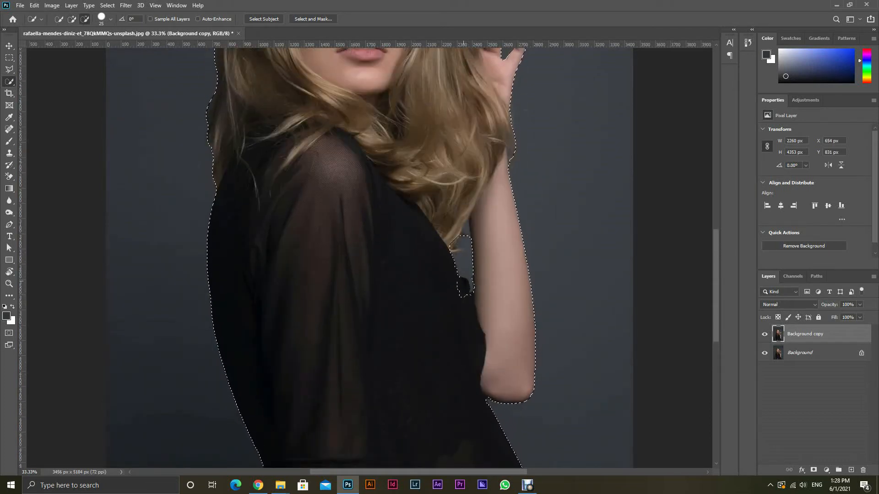
{"action": "left_click", "coordinate": [470, 291]}
{"action": "left_click", "coordinate": [472, 290]}
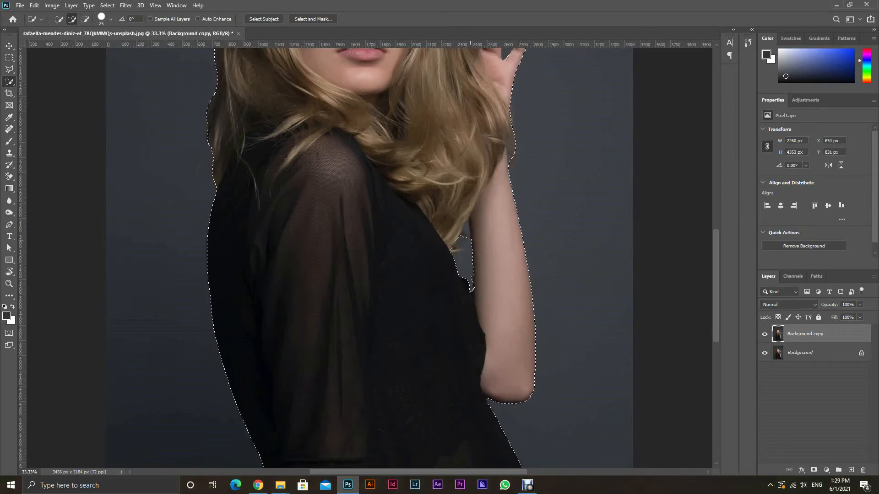
{"action": "left_click", "coordinate": [466, 229], "text": "alt"}
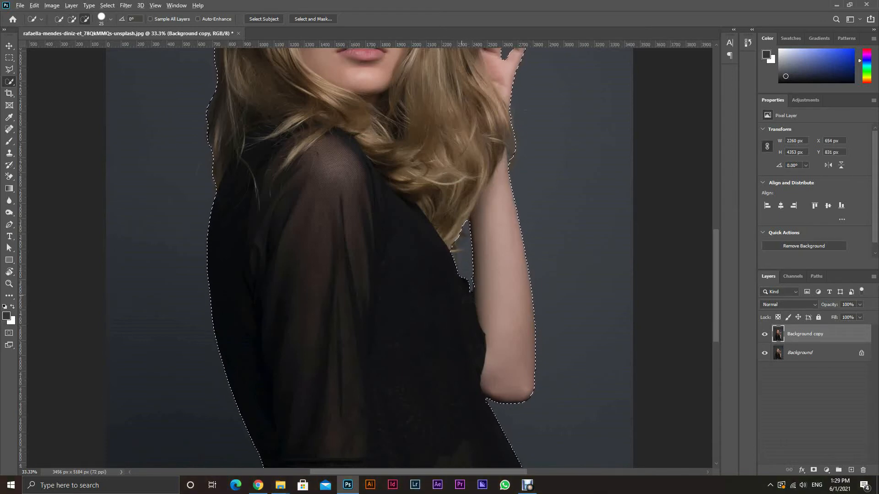
Extend the selection slightly at the crown of the hair and apply it as a layer mask on the Background copy layer.
{"action": "scroll", "coordinate": [504, 257], "scroll_direction": "up", "scroll_amount": 3}
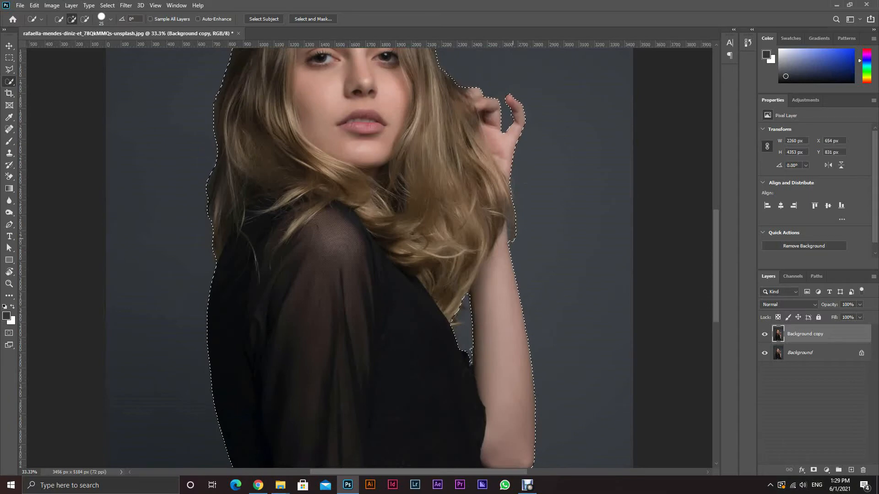
{"action": "scroll", "coordinate": [366, 257], "scroll_direction": "up", "scroll_amount": 3}
{"action": "scroll", "coordinate": [366, 256], "scroll_direction": "up", "scroll_amount": 4}
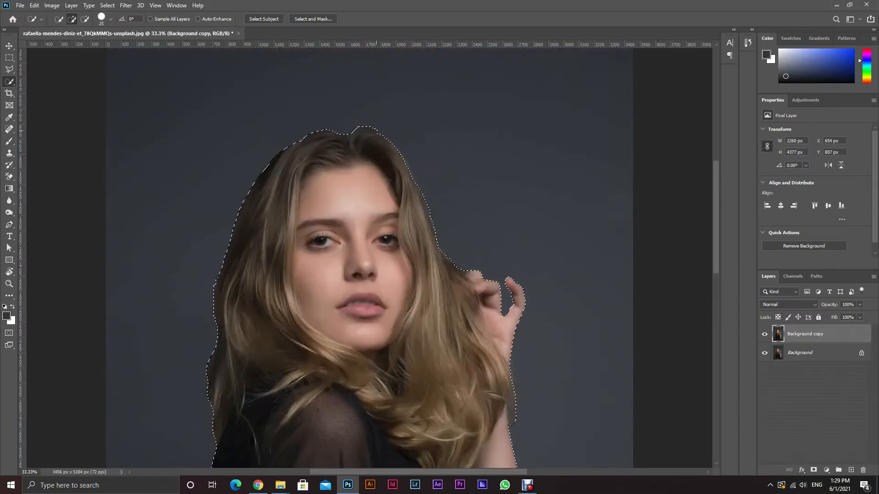
{"action": "scroll", "coordinate": [366, 256], "scroll_direction": "down", "scroll_amount": 10}
{"action": "scroll", "coordinate": [367, 256], "scroll_direction": "down", "scroll_amount": 5}
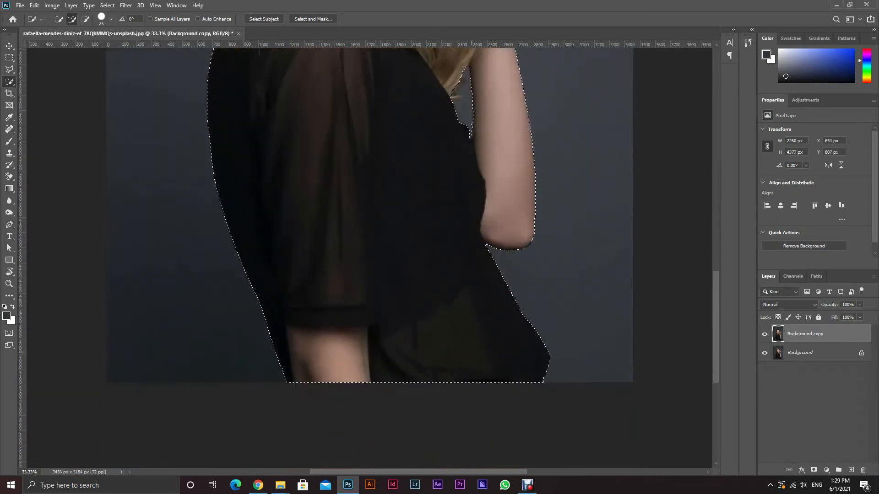
{"action": "scroll", "coordinate": [366, 257], "scroll_direction": "down", "scroll_amount": 3}
{"action": "left_click", "coordinate": [813, 470]}
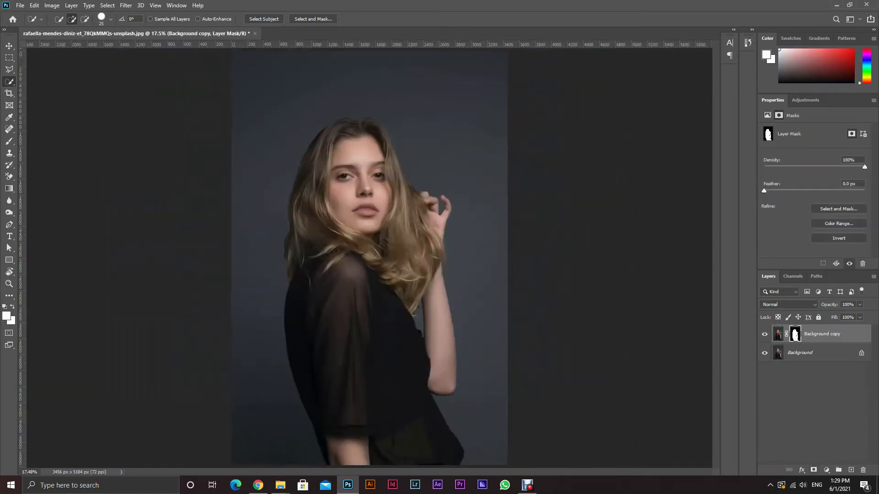
Add a Solid Color fill layer in black (000000) between the Background layer and the masked copy.
{"action": "left_click", "coordinate": [800, 352]}
{"action": "left_click", "coordinate": [826, 470]}
{"action": "left_click", "coordinate": [820, 303]}
{"action": "type", "text": "000000"}
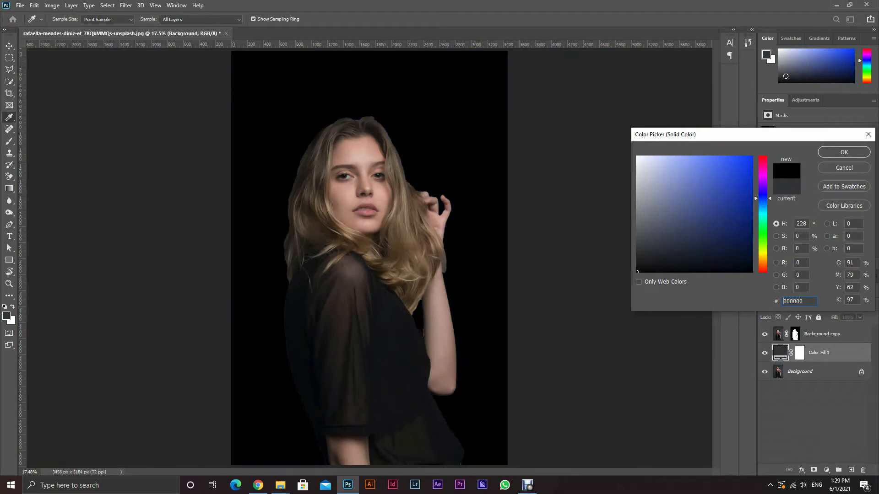
{"action": "key", "text": "Return"}
Use the Background Eraser on the image of the Background copy layer to remove the grey fringe at the crown of the hair.
{"action": "key", "text": "w"}
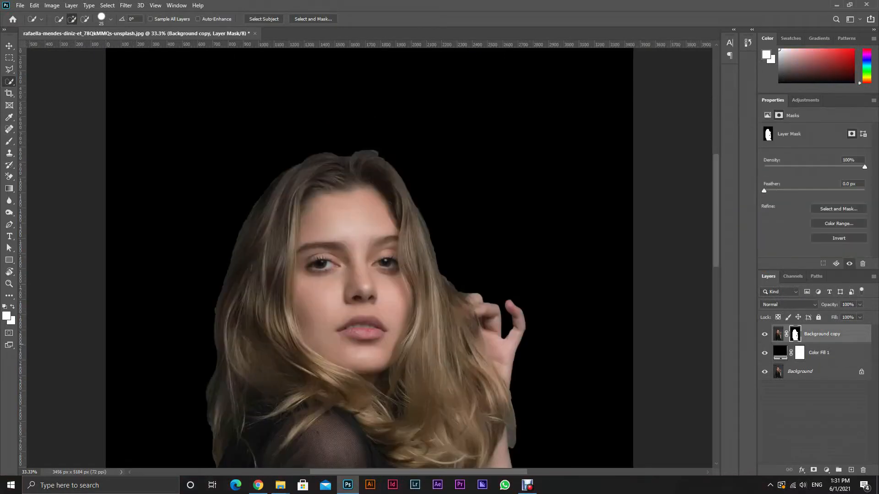
{"action": "scroll", "coordinate": [369, 275], "scroll_direction": "down", "scroll_amount": 3}
{"action": "left_click", "coordinate": [778, 335]}
{"action": "key", "text": "e"}
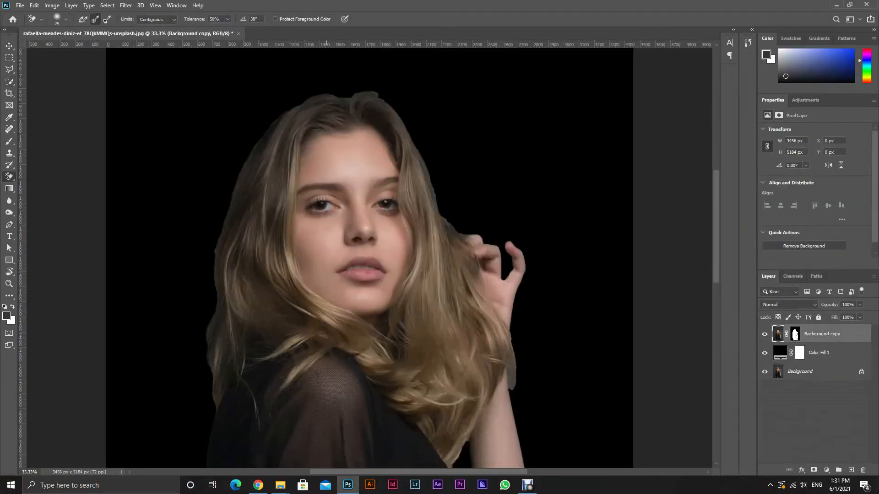
{"action": "scroll", "coordinate": [366, 274], "scroll_direction": "up", "scroll_amount": 1}
{"action": "key", "text": "ctrl+plus"}
{"action": "scroll", "coordinate": [368, 258], "scroll_direction": "up", "scroll_amount": 5}
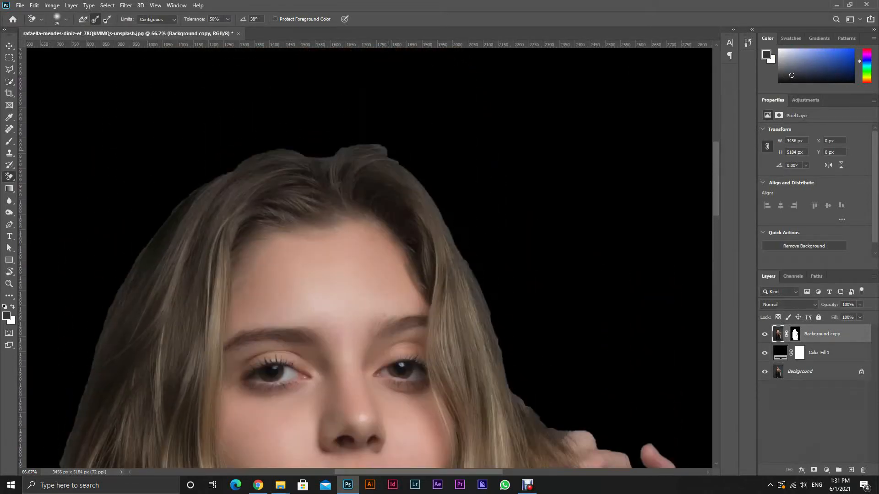
{"action": "left_click_drag", "start_coordinate": [387, 148], "coordinate": [372, 144]}
{"action": "scroll", "coordinate": [367, 256], "scroll_direction": "down", "scroll_amount": 3}
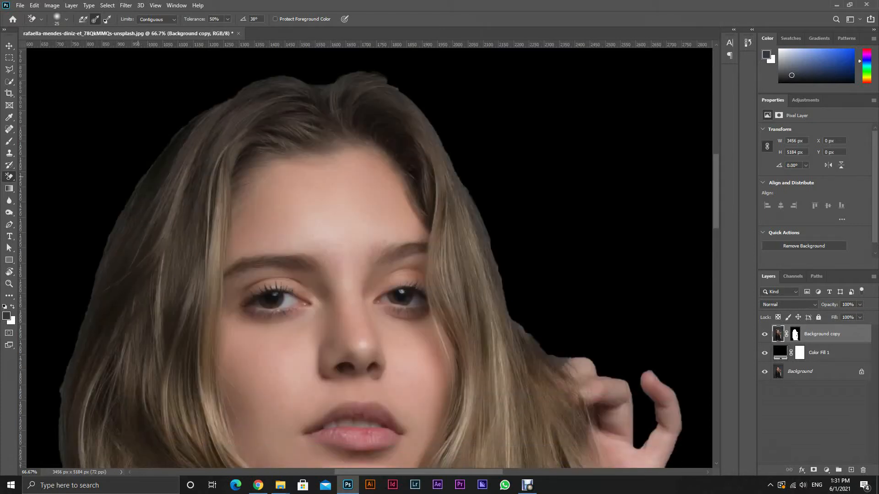
Erase the background fringe along the outer edge of the hair on the left, from cheek level down toward the shoulder.
{"action": "scroll", "coordinate": [366, 256], "scroll_direction": "down", "scroll_amount": 8}
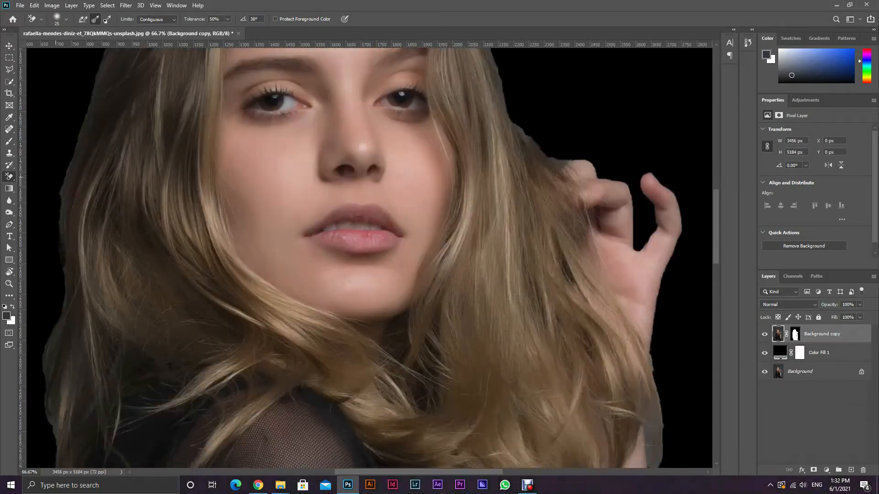
{"action": "left_click_drag", "start_coordinate": [65, 205], "coordinate": [63, 235]}
{"action": "left_click_drag", "start_coordinate": [64, 203], "coordinate": [60, 191]}
{"action": "scroll", "coordinate": [367, 256], "scroll_direction": "down", "scroll_amount": 5}
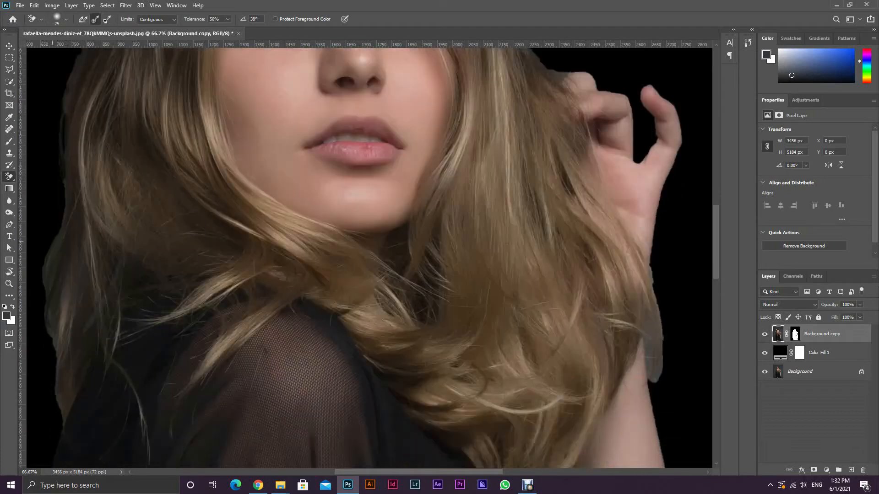
{"action": "left_click_drag", "start_coordinate": [69, 143], "coordinate": [48, 214]}
Clean the left hair edge beside the eyes and cheek again with a smaller Background Eraser brush.
{"action": "scroll", "coordinate": [366, 256], "scroll_direction": "up", "scroll_amount": 8}
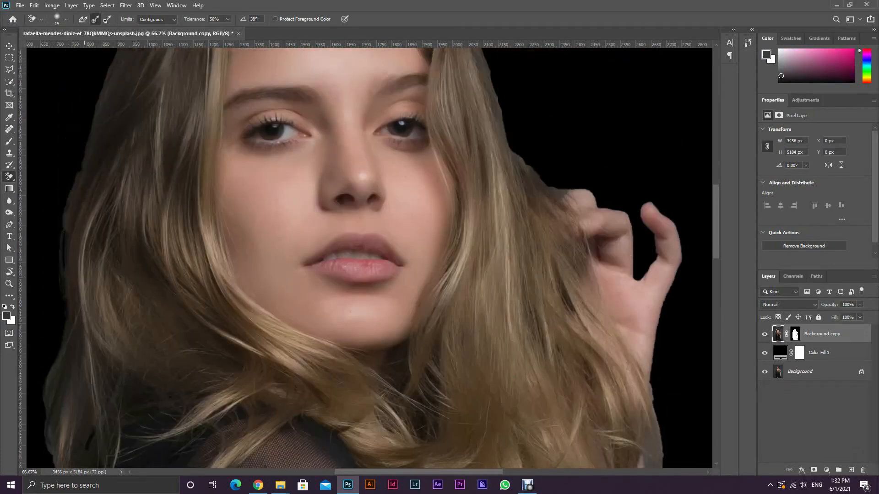
{"action": "key", "text": "bracketleft"}
{"action": "mouse_move", "coordinate": [83, 226]}
{"action": "left_mouse_down"}
{"action": "mouse_move", "coordinate": [62, 300]}
{"action": "mouse_move", "coordinate": [64, 351]}
{"action": "left_mouse_up"}
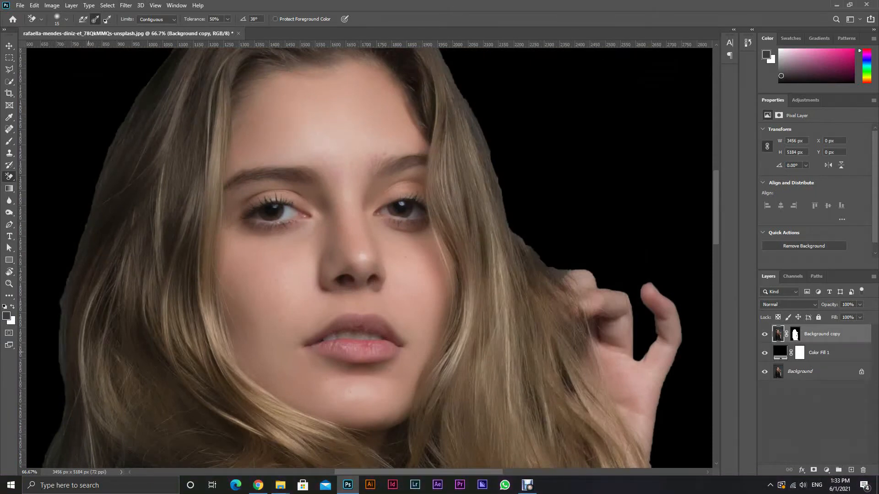
{"action": "scroll", "coordinate": [366, 256], "scroll_direction": "up", "scroll_amount": 1}
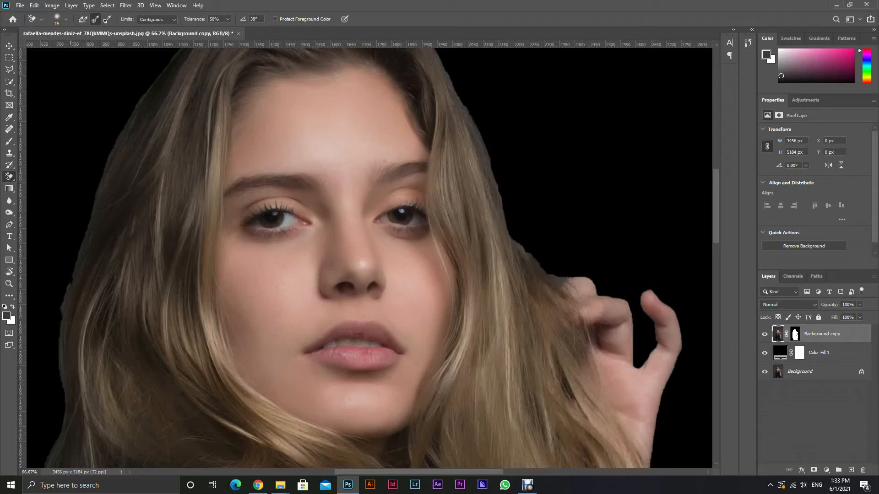
{"action": "left_click_drag", "start_coordinate": [70, 287], "coordinate": [61, 306]}
{"action": "scroll", "coordinate": [106, 256], "scroll_direction": "up", "scroll_amount": 3}
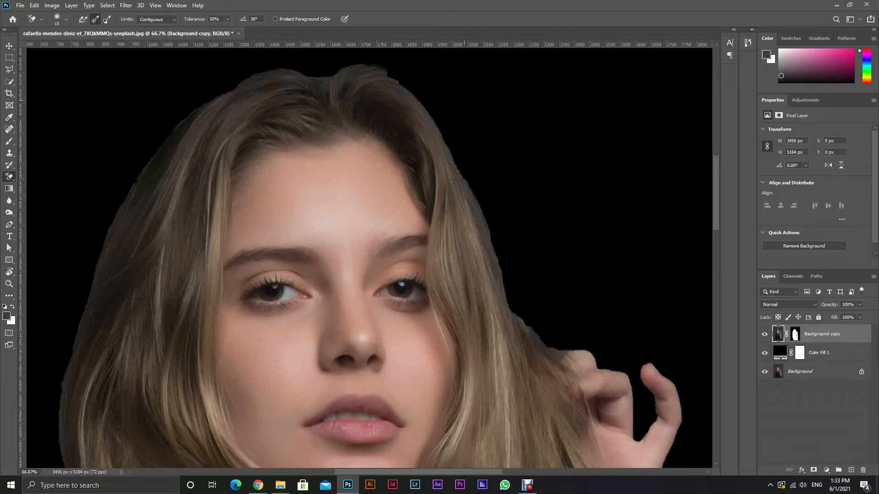
Erase the background fringe along the right edge of the hair, from the upper head down to the raised hand.
{"action": "left_click_drag", "start_coordinate": [426, 110], "coordinate": [455, 158]}
{"action": "left_click_drag", "start_coordinate": [434, 126], "coordinate": [442, 136]}
{"action": "scroll", "coordinate": [369, 259], "scroll_direction": "down", "scroll_amount": 4}
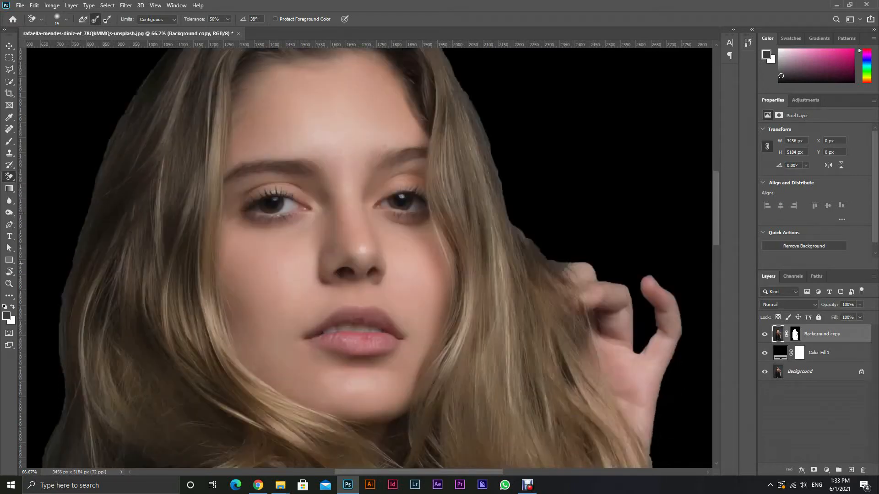
{"action": "left_click_drag", "start_coordinate": [565, 263], "coordinate": [564, 263]}
{"action": "left_click_drag", "start_coordinate": [499, 180], "coordinate": [504, 191]}
{"action": "scroll", "coordinate": [551, 222], "scroll_direction": "down", "scroll_amount": 9}
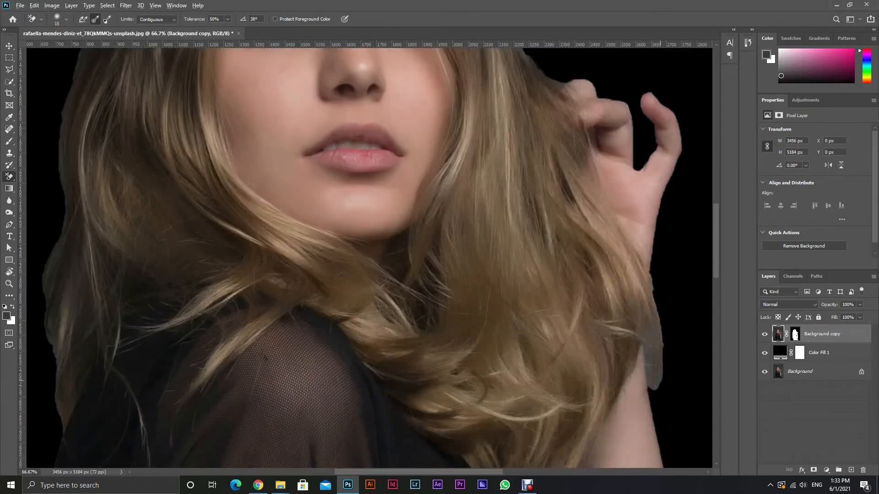
{"action": "mouse_move", "coordinate": [659, 369]}
{"action": "left_mouse_down"}
{"action": "mouse_move", "coordinate": [657, 389]}
{"action": "mouse_move", "coordinate": [648, 374]}
{"action": "mouse_move", "coordinate": [649, 321]}
{"action": "mouse_move", "coordinate": [654, 365]}
{"action": "mouse_move", "coordinate": [646, 337]}
{"action": "mouse_move", "coordinate": [646, 298]}
{"action": "mouse_move", "coordinate": [654, 385]}
{"action": "mouse_move", "coordinate": [663, 339]}
{"action": "mouse_move", "coordinate": [648, 371]}
{"action": "mouse_move", "coordinate": [653, 264]}
{"action": "left_mouse_up"}
{"action": "key", "text": "ctrl+z"}
{"action": "key", "text": "ctrl+z"}
{"action": "key", "text": "ctrl+z"}
Set the Background Eraser tolerance to 25% and clean up the grey fringe between the hair and the raised forearm.
{"action": "key", "text": "2"}
{"action": "key", "text": "5"}
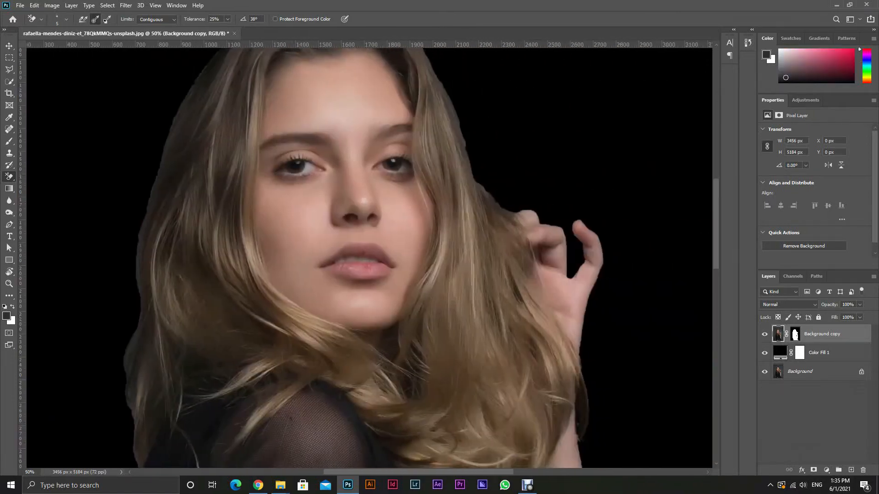
{"action": "key", "text": "ctrl+0"}
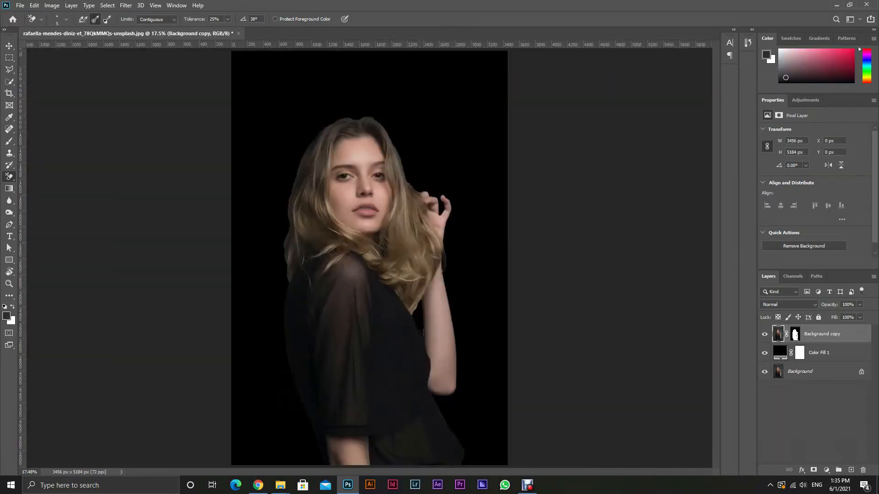
Paint black on the portrait's layer mask with a small brush to hide the leftover fringe between the waist and the forearm.
{"action": "left_click", "coordinate": [795, 334]}
{"action": "scroll", "coordinate": [442, 311], "scroll_direction": "up", "scroll_amount": 4}
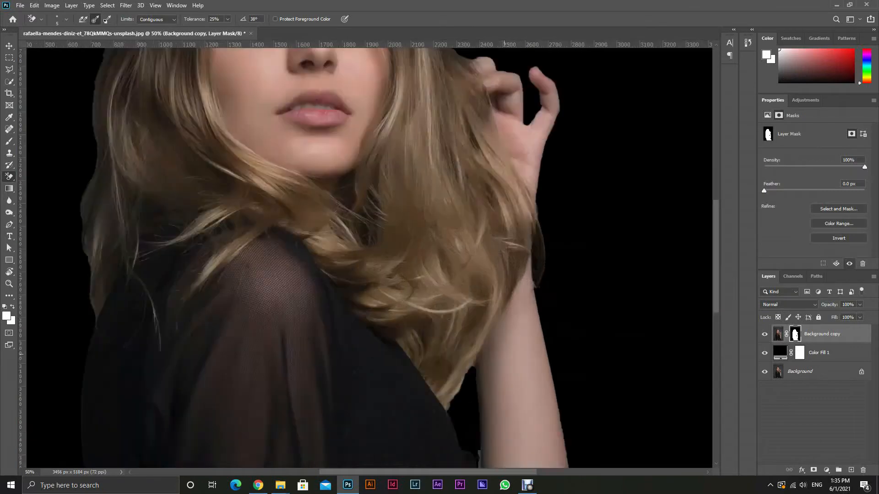
{"action": "scroll", "coordinate": [368, 256], "scroll_direction": "down", "scroll_amount": 3}
{"action": "key", "text": "b"}
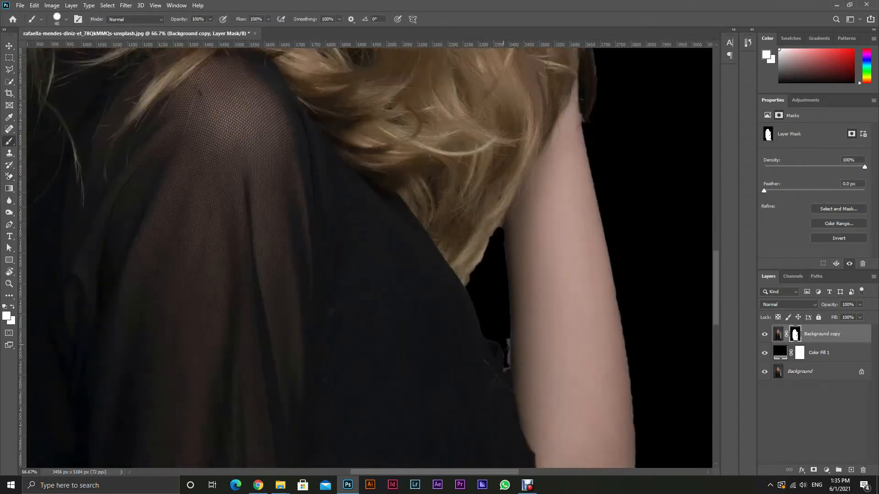
{"action": "key", "text": "bracketleft"}
{"action": "key", "text": "bracketleft"}
{"action": "key", "text": "bracketleft"}
{"action": "key", "text": "bracketleft"}
{"action": "key", "text": "bracketleft"}
{"action": "key", "text": "d"}
{"action": "key", "text": "x"}
{"action": "left_click_drag", "start_coordinate": [508, 337], "coordinate": [509, 362]}
{"action": "left_click_drag", "start_coordinate": [509, 354], "coordinate": [511, 214]}
{"action": "key", "text": "ctrl+z"}
{"action": "scroll", "coordinate": [368, 258], "scroll_direction": "up", "scroll_amount": 5}
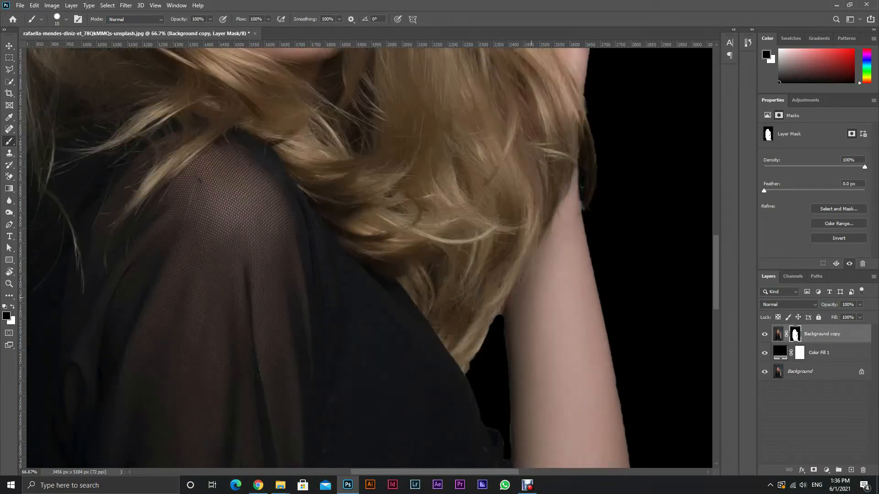
Add a Black & White adjustment layer above the masked portrait.
{"action": "key", "text": "v"}
{"action": "key", "text": "ctrl+0"}
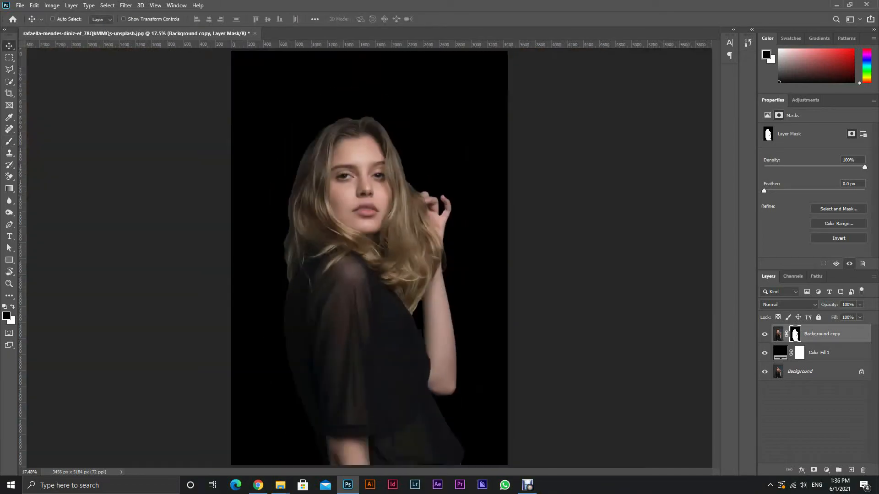
{"action": "left_click", "coordinate": [827, 471]}
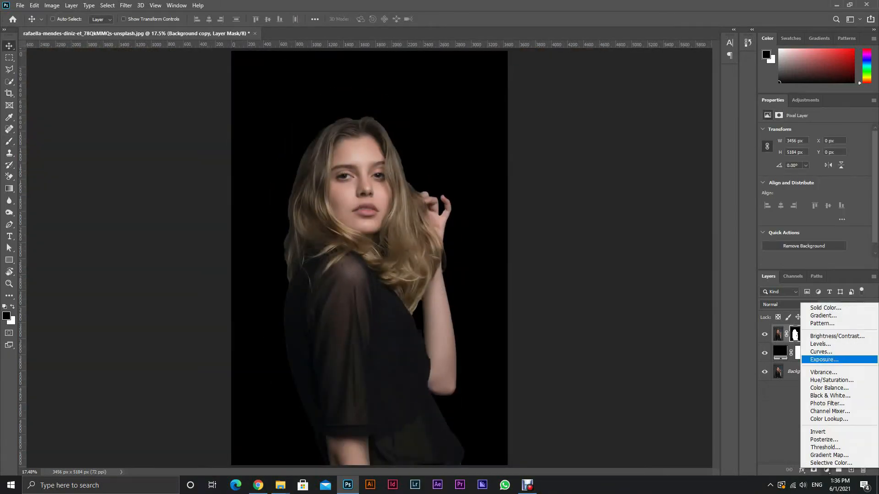
{"action": "left_click", "coordinate": [816, 391]}
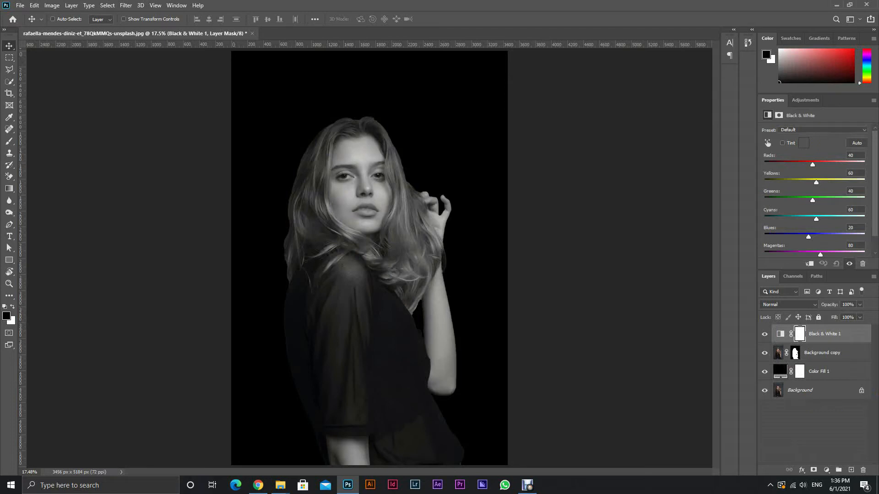
Add a Levels adjustment layer and set its shadow input to 3 and its midtone input to 0.96.
{"action": "left_click", "coordinate": [827, 470]}
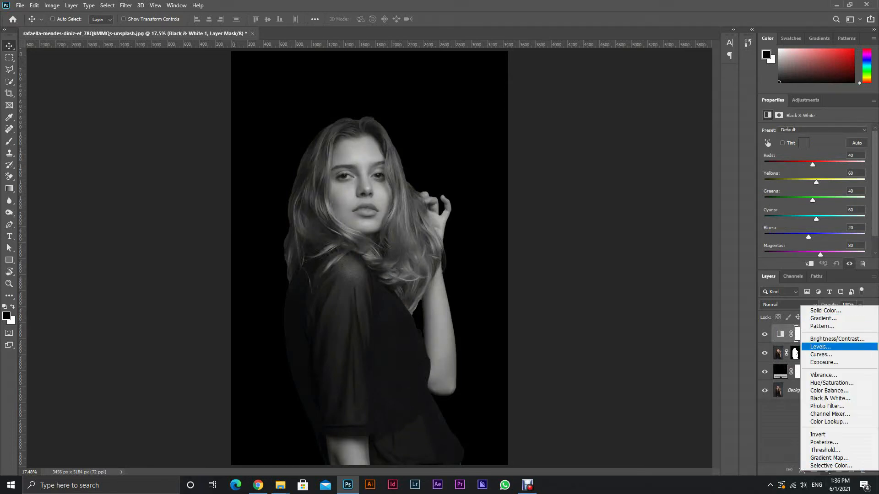
{"action": "left_click", "coordinate": [824, 347]}
{"action": "left_click_drag", "start_coordinate": [821, 197], "coordinate": [827, 197]}
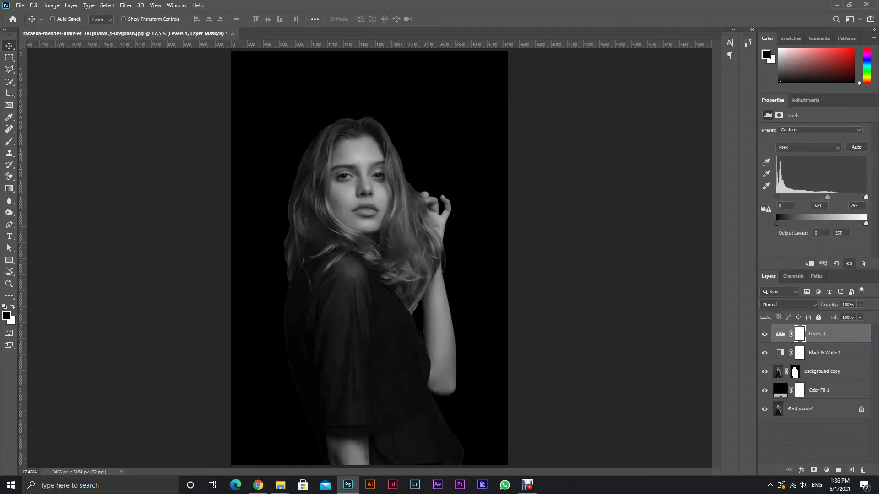
{"action": "left_click_drag", "start_coordinate": [781, 197], "coordinate": [866, 196]}
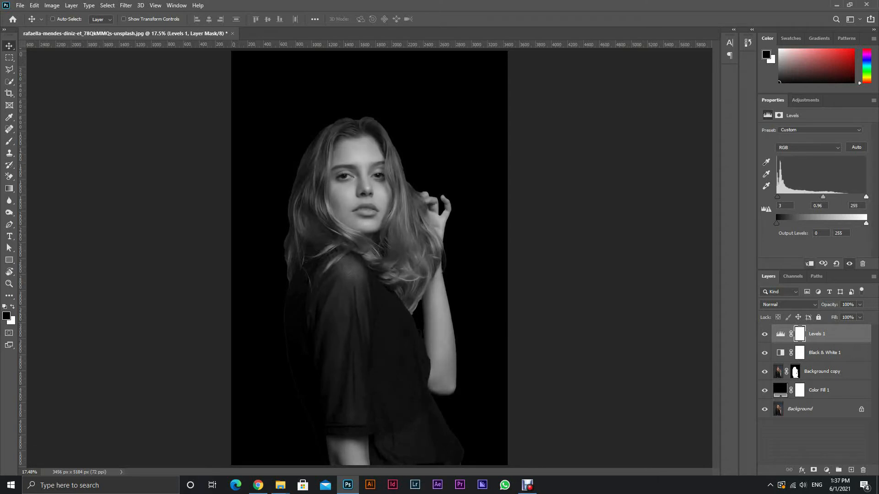
{"action": "left_click", "coordinate": [814, 440]}
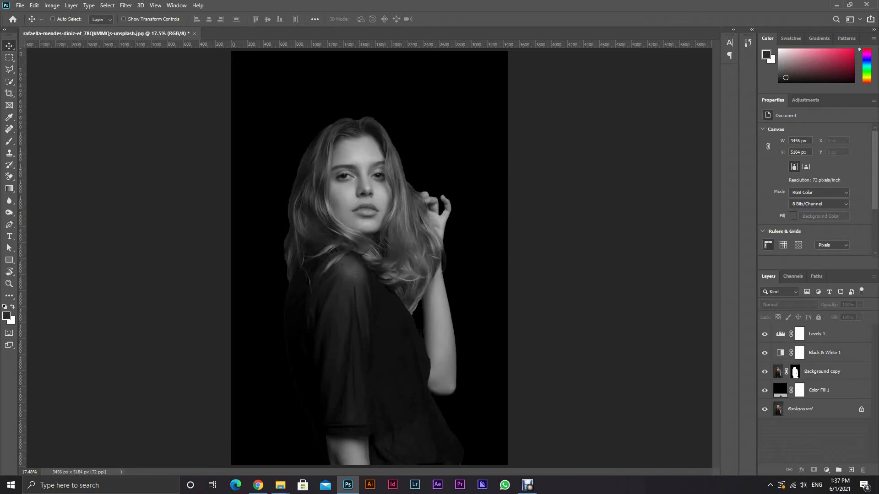
Add a Gradient Fill layer above the Levels layer and set the gradient's starting colour stop to black (000000).
{"action": "left_click", "coordinate": [822, 371]}
{"action": "left_click", "coordinate": [817, 333]}
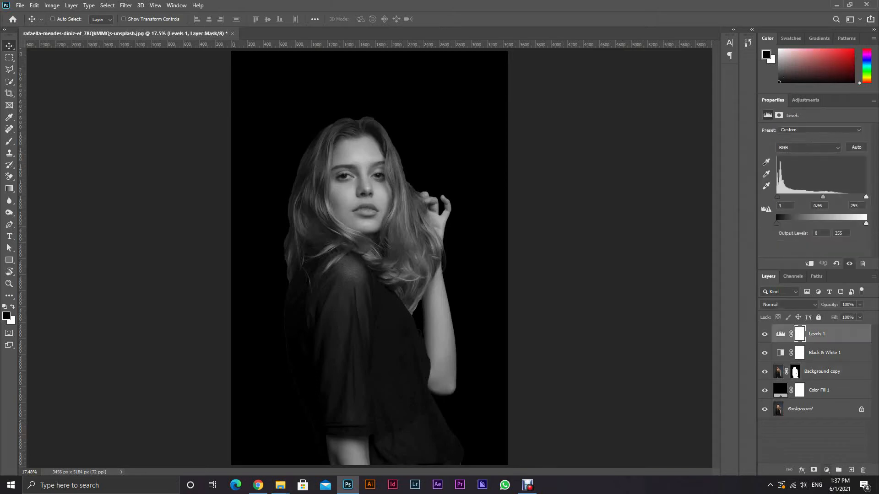
{"action": "left_click", "coordinate": [827, 470]}
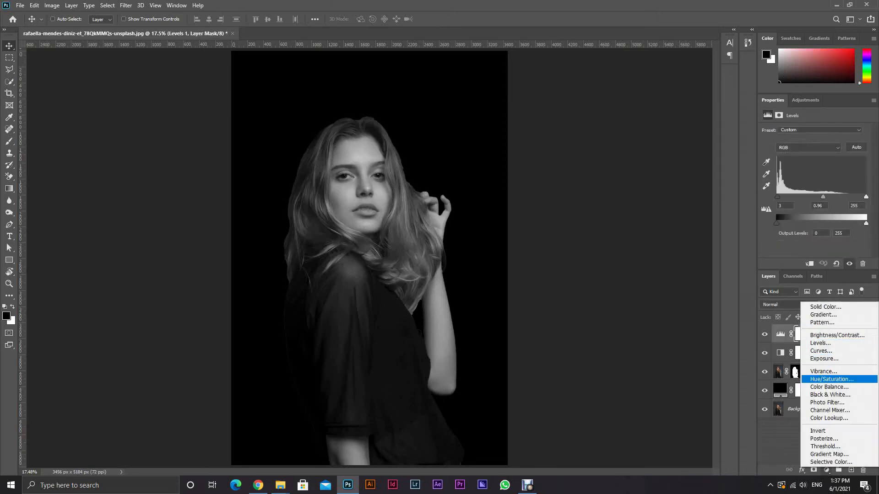
{"action": "left_click", "coordinate": [823, 314]}
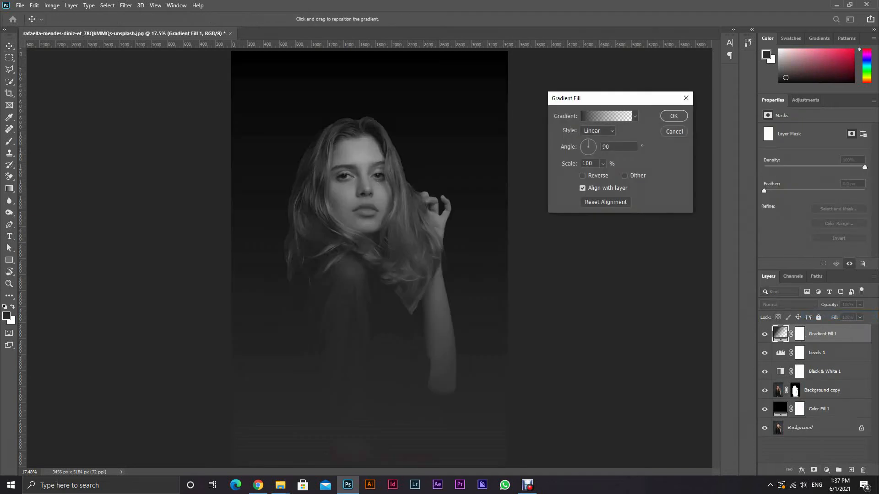
{"action": "left_click", "coordinate": [606, 115]}
{"action": "left_click", "coordinate": [717, 297]}
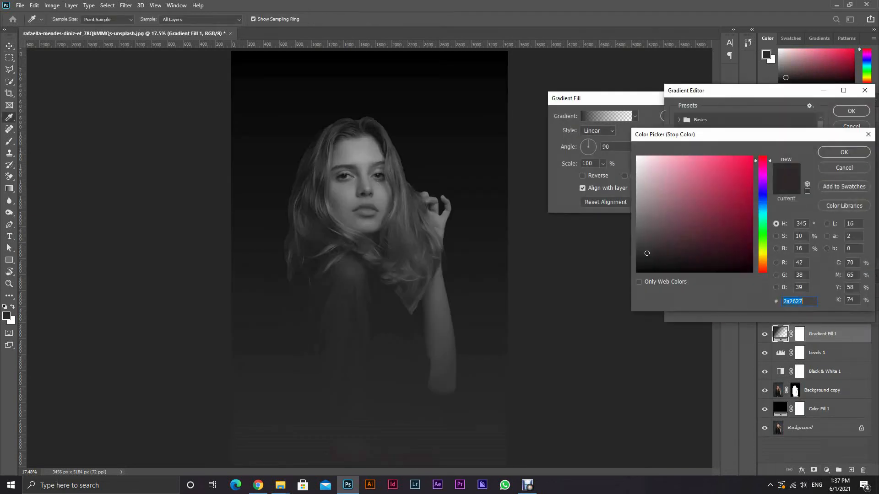
{"action": "type", "text": "000000"}
{"action": "key", "text": "Return"}
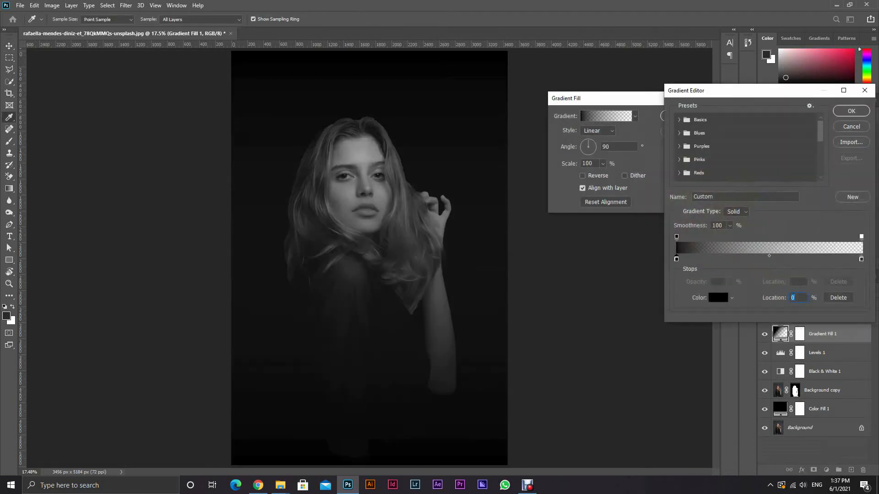
{"action": "left_click", "coordinate": [718, 298]}
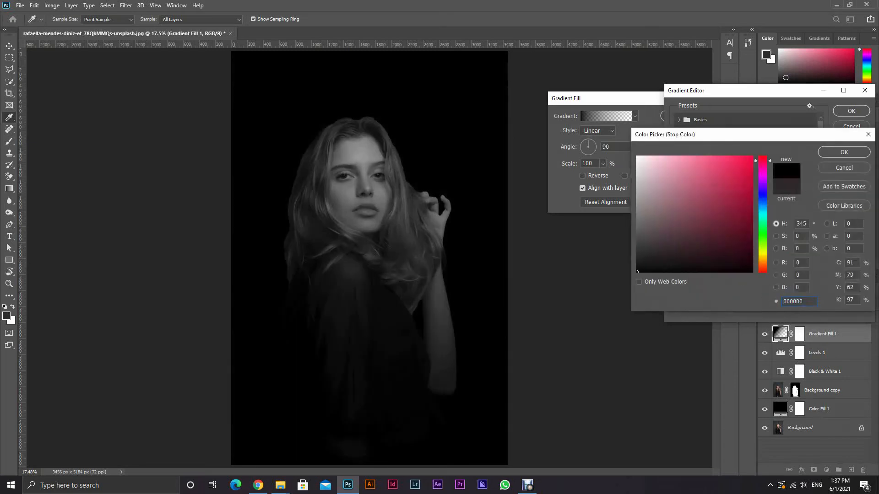
{"action": "key", "text": "Return"}
{"action": "key", "text": "Return"}
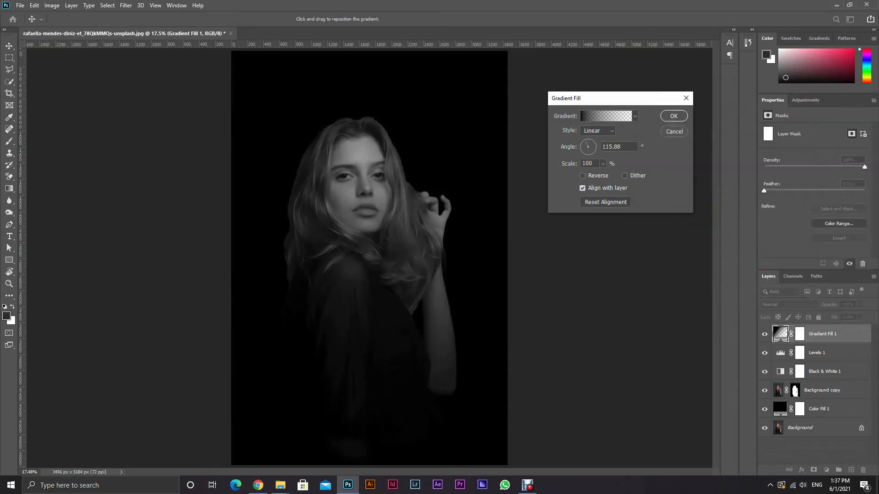
Set the gradient fill's angle to 166.67° and its scale to 89%, and apply it.
{"action": "left_click_drag", "start_coordinate": [585, 141], "coordinate": [583, 146]}
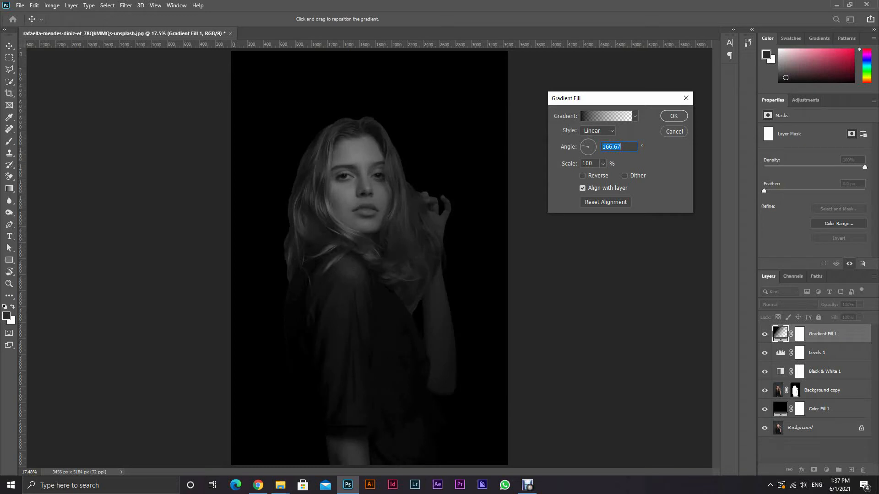
{"action": "left_click", "coordinate": [603, 164]}
{"action": "left_click_drag", "start_coordinate": [632, 175], "coordinate": [601, 174]}
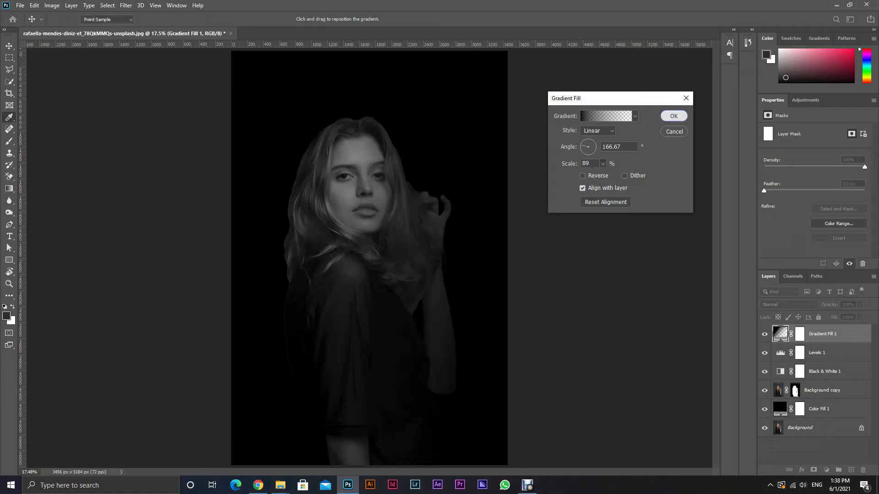
{"action": "left_click", "coordinate": [674, 116]}
Try to paint black on the gradient fill's mask over the lower arm with a hard 1300 px brush.
{"action": "key", "text": "b"}
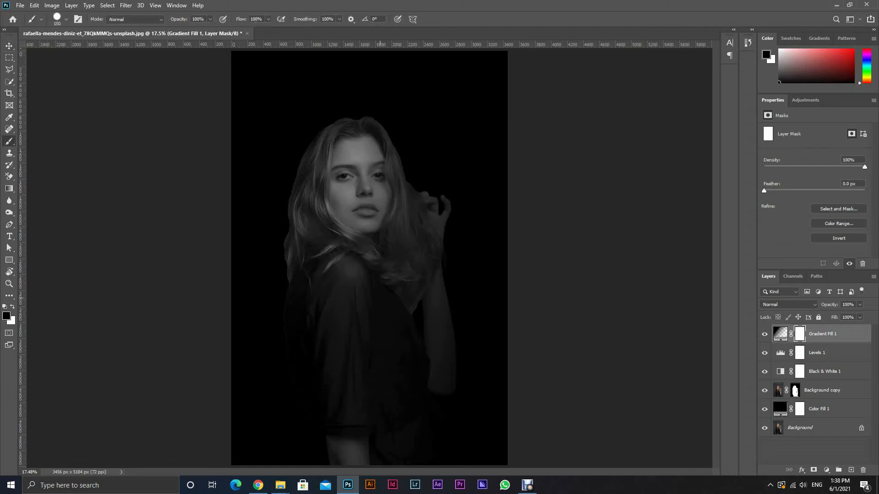
{"action": "key", "text": "bracketright"}
{"action": "key", "text": "bracketright"}
{"action": "key", "text": "bracketright"}
{"action": "key", "text": "bracketright"}
{"action": "key", "text": "bracketright"}
{"action": "key", "text": "bracketright"}
{"action": "key", "text": "bracketright"}
{"action": "key", "text": "bracketright"}
{"action": "key", "text": "bracketright"}
{"action": "key", "text": "bracketright"}
{"action": "key", "text": "bracketright"}
{"action": "key", "text": "bracketright"}
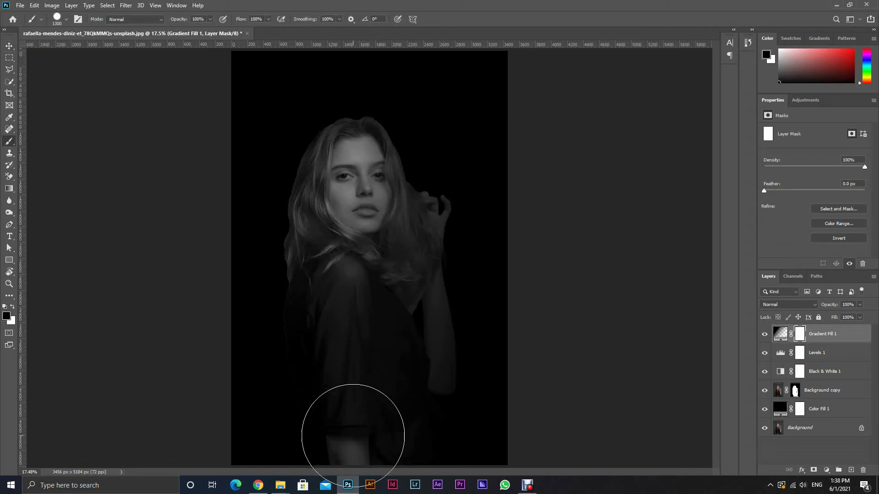
{"action": "left_click_drag", "start_coordinate": [353, 434], "coordinate": [354, 419]}
{"action": "key", "text": "ctrl+z"}
Paint black on the gradient fill's mask with a soft 700 px brush to brighten the face, shoulder and near arm.
{"action": "left_click", "coordinate": [66, 19]}
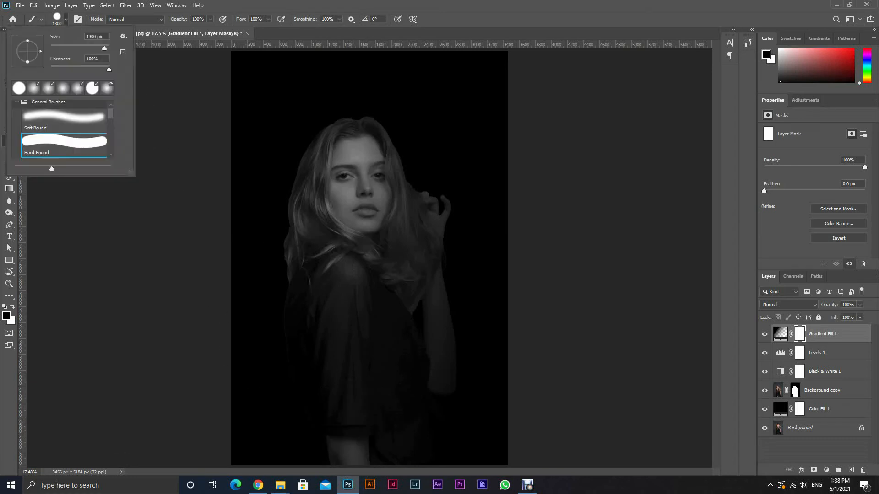
{"action": "left_click", "coordinate": [62, 89]}
{"action": "left_click", "coordinate": [48, 88]}
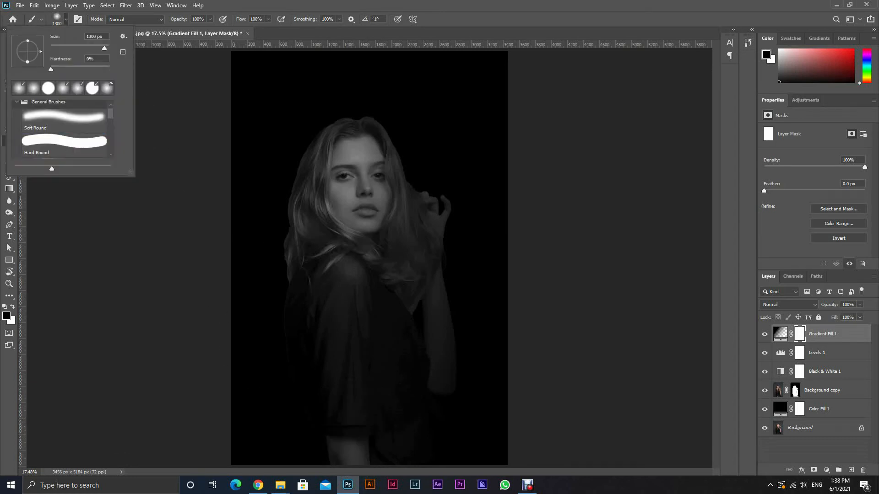
{"action": "left_click", "coordinate": [175, 101]}
{"action": "key", "text": "bracketleft"}
{"action": "key", "text": "bracketleft"}
{"action": "key", "text": "bracketleft"}
{"action": "key", "text": "bracketleft"}
{"action": "key", "text": "bracketleft"}
{"action": "key", "text": "bracketleft"}
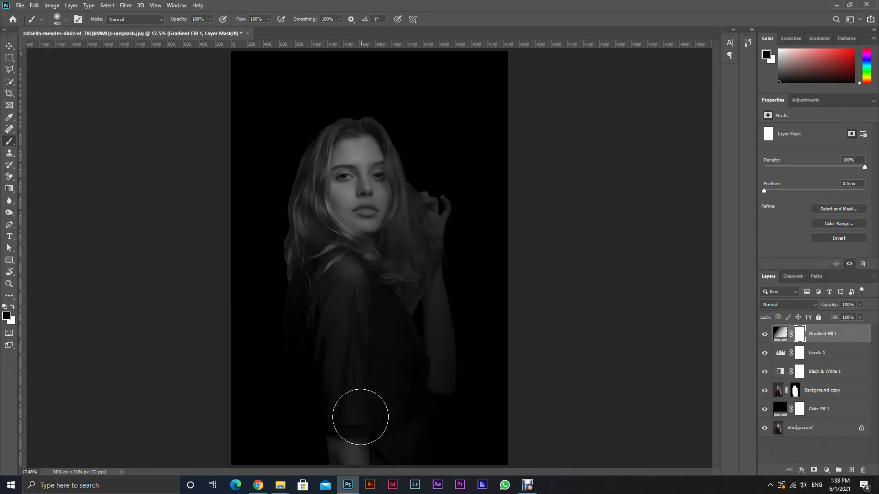
{"action": "mouse_move", "coordinate": [325, 80]}
{"action": "left_mouse_down"}
{"action": "mouse_move", "coordinate": [334, 219]}
{"action": "mouse_move", "coordinate": [319, 435]}
{"action": "mouse_move", "coordinate": [334, 416]}
{"action": "left_mouse_up"}
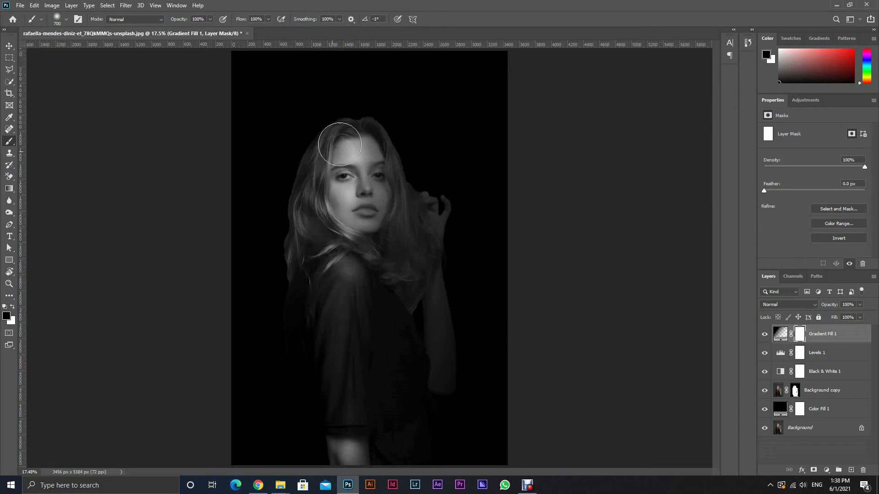
{"action": "mouse_move", "coordinate": [347, 287]}
{"action": "left_mouse_down"}
{"action": "mouse_move", "coordinate": [354, 453]}
{"action": "mouse_move", "coordinate": [338, 357]}
{"action": "mouse_move", "coordinate": [320, 103]}
{"action": "left_mouse_up"}
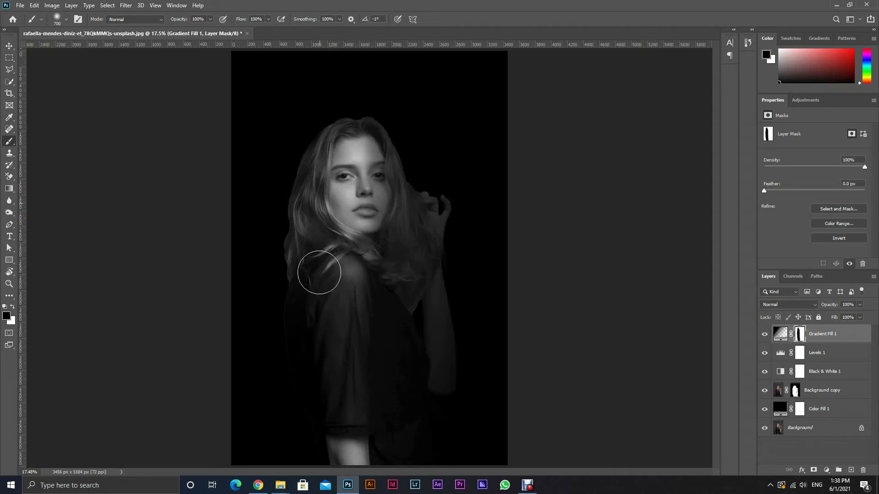
{"action": "left_click_drag", "start_coordinate": [379, 198], "coordinate": [371, 161]}
{"action": "key", "text": "ctrl+z"}
Fill a new layer directly above the masked portrait with 50% Gray and set its blending mode to Overlay.
{"action": "left_click", "coordinate": [780, 333]}
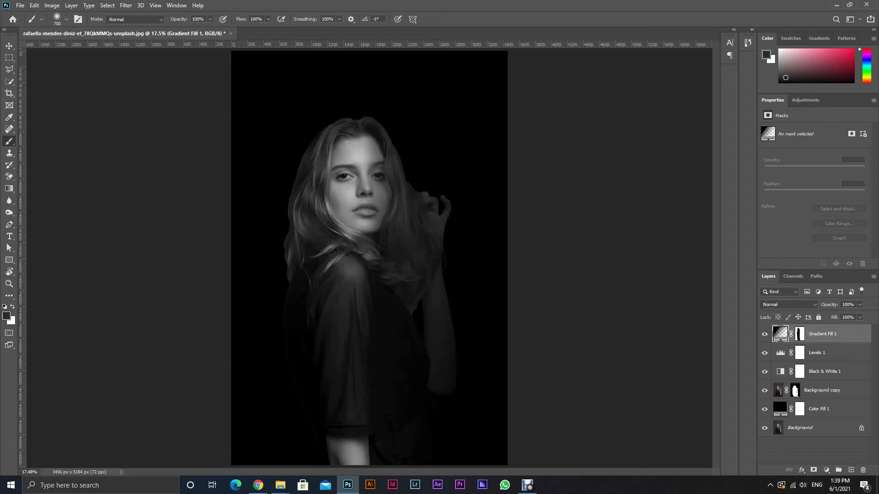
{"action": "key", "text": "v"}
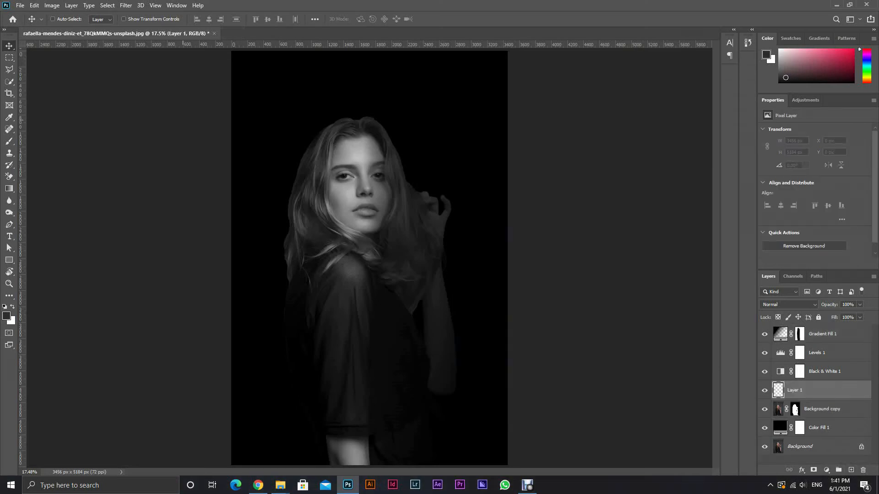
{"action": "left_click", "coordinate": [52, 6]}
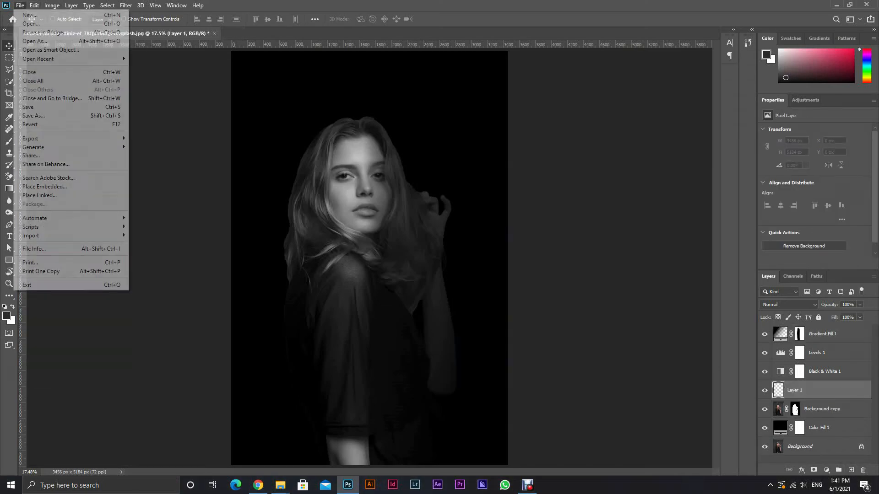
{"action": "mouse_move", "coordinate": [35, 6]}
{"action": "left_click", "coordinate": [55, 148]}
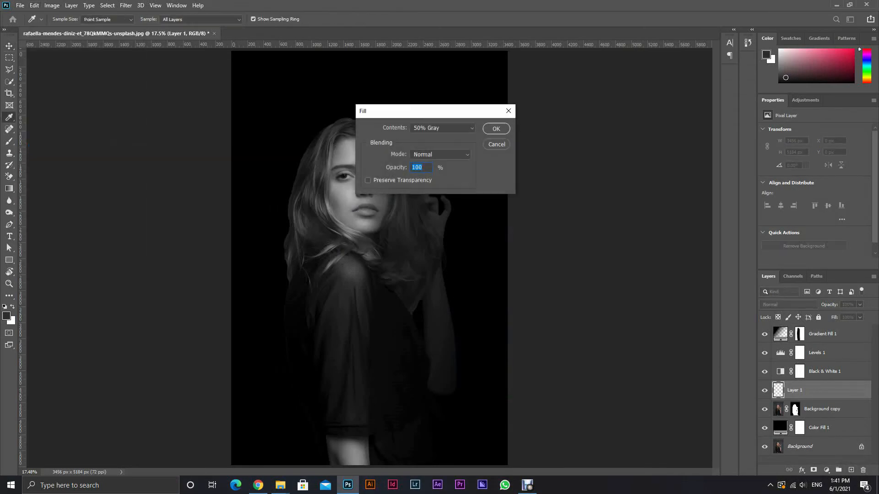
{"action": "key", "text": "Return"}
{"action": "left_click", "coordinate": [789, 304]}
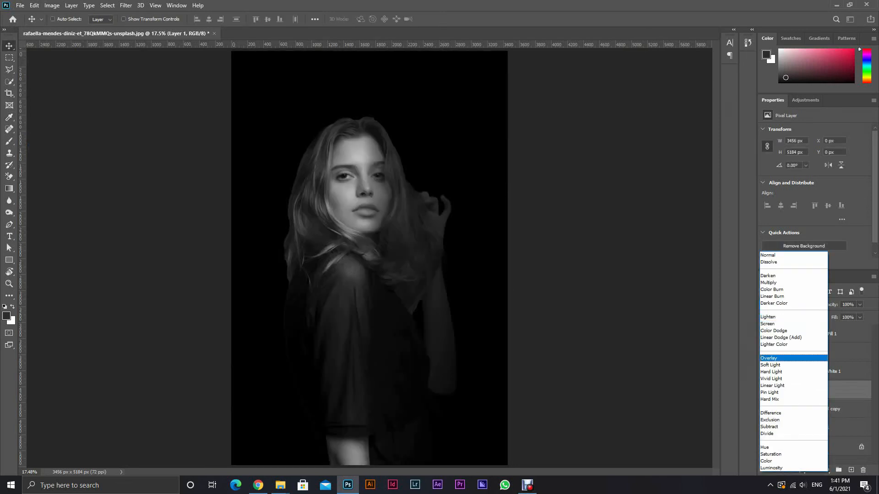
{"action": "left_click", "coordinate": [769, 358]}
Brighten the cheek beneath the eye on the left with a 500 px Dodge brush on the gray overlay layer.
{"action": "key", "text": "ctrl+plus"}
{"action": "key", "text": "ctrl+plus"}
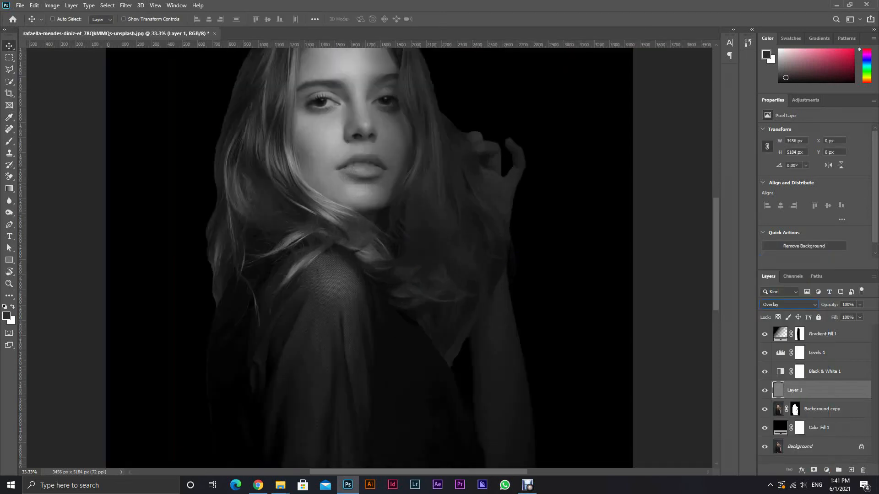
{"action": "left_click", "coordinate": [9, 212]}
{"action": "left_click", "coordinate": [45, 212]}
{"action": "scroll", "coordinate": [346, 222], "scroll_direction": "up", "scroll_amount": 3}
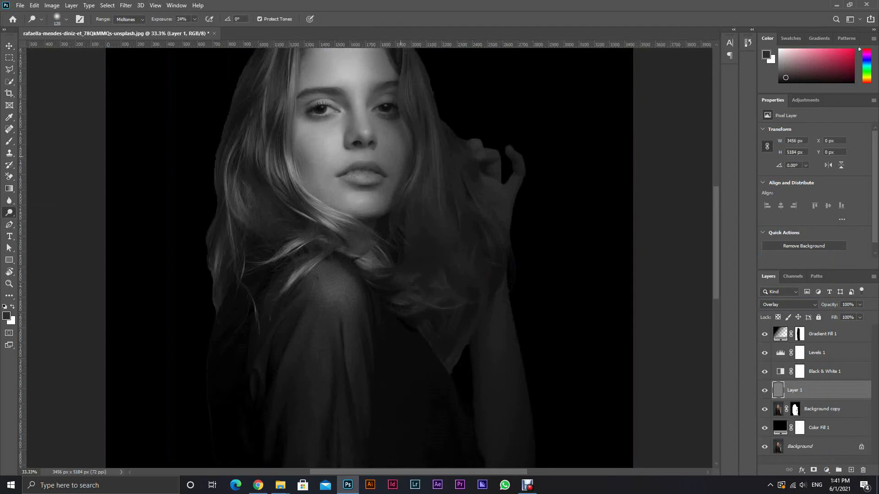
{"action": "key", "text": "ctrl+plus"}
{"action": "key", "text": "ctrl+plus"}
{"action": "key", "text": "bracketright"}
{"action": "key", "text": "bracketright"}
{"action": "key", "text": "bracketright"}
{"action": "key", "text": "bracketright"}
{"action": "key", "text": "bracketright"}
{"action": "key", "text": "bracketright"}
{"action": "key", "text": "bracketright"}
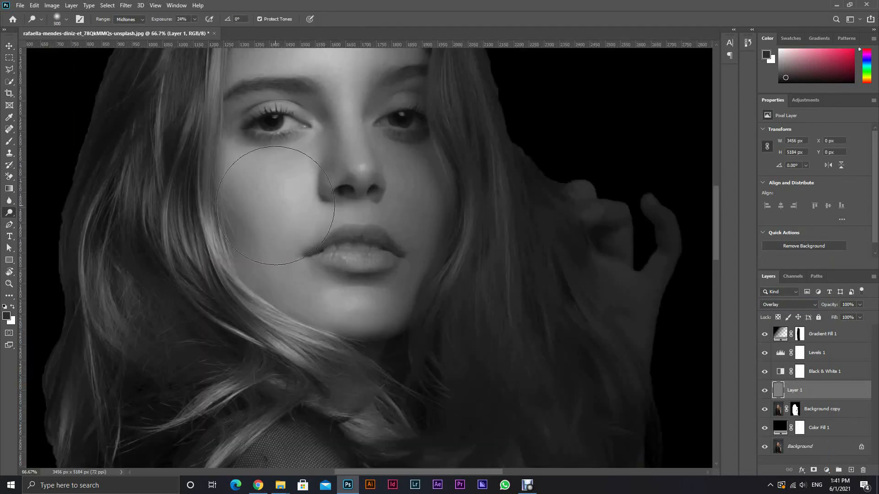
{"action": "mouse_move", "coordinate": [274, 200]}
{"action": "left_mouse_down"}
{"action": "mouse_move", "coordinate": [277, 191]}
{"action": "mouse_move", "coordinate": [285, 247]}
{"action": "mouse_move", "coordinate": [308, 270]}
{"action": "mouse_move", "coordinate": [276, 225]}
{"action": "left_mouse_up"}
{"action": "scroll", "coordinate": [290, 179], "scroll_direction": "up", "scroll_amount": 3}
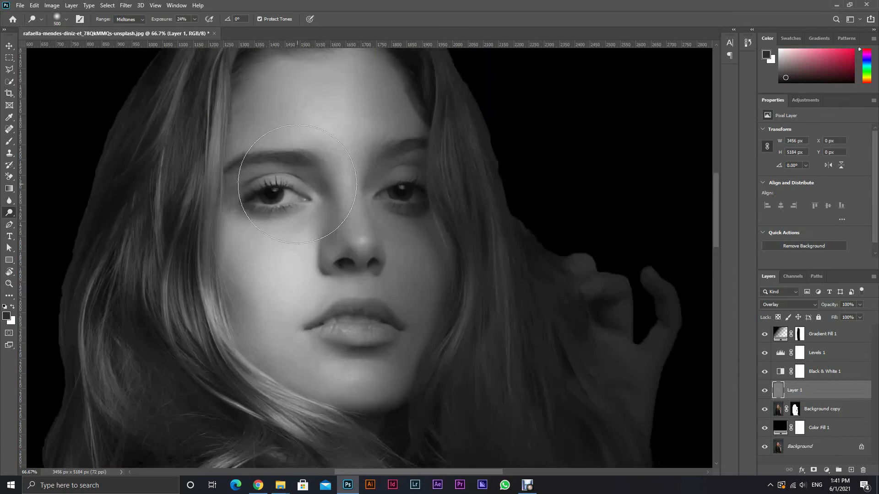
Brighten the face and the hair beneath the chin with the 500 px Dodge brush on the gray overlay layer.
{"action": "mouse_move", "coordinate": [273, 157]}
{"action": "left_mouse_down"}
{"action": "mouse_move", "coordinate": [320, 142]}
{"action": "mouse_move", "coordinate": [304, 147]}
{"action": "mouse_move", "coordinate": [273, 297]}
{"action": "left_mouse_up"}
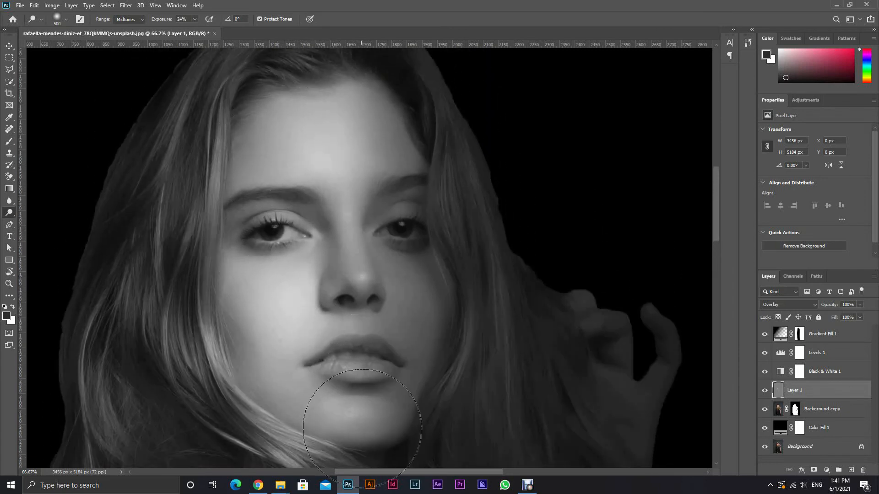
{"action": "scroll", "coordinate": [366, 413], "scroll_direction": "down", "scroll_amount": 2}
{"action": "scroll", "coordinate": [367, 413], "scroll_direction": "down", "scroll_amount": 1}
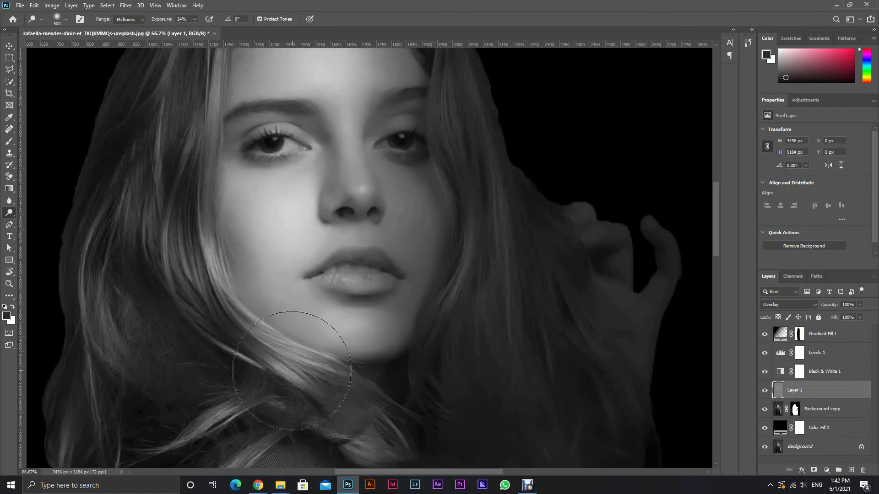
Brighten the hair strands beside the cheek on the left with a 200 px Dodge brush.
{"action": "key", "text": "bracketright"}
{"action": "key", "text": "bracketleft"}
{"action": "key", "text": "bracketleft"}
{"action": "key", "text": "bracketleft"}
{"action": "key", "text": "bracketleft"}
{"action": "key", "text": "bracketleft"}
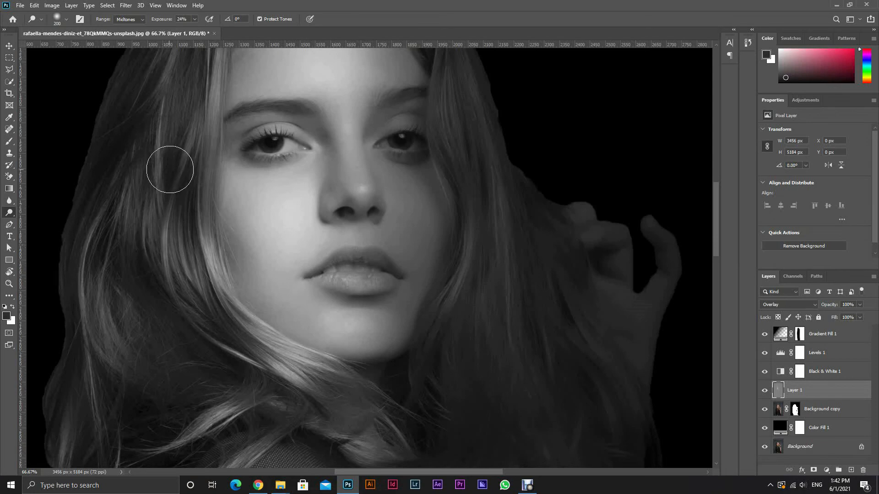
{"action": "mouse_move", "coordinate": [169, 171]}
{"action": "left_mouse_down"}
{"action": "mouse_move", "coordinate": [193, 256]}
{"action": "mouse_move", "coordinate": [196, 318]}
{"action": "left_mouse_up"}
{"action": "scroll", "coordinate": [238, 334], "scroll_direction": "up", "scroll_amount": 4}
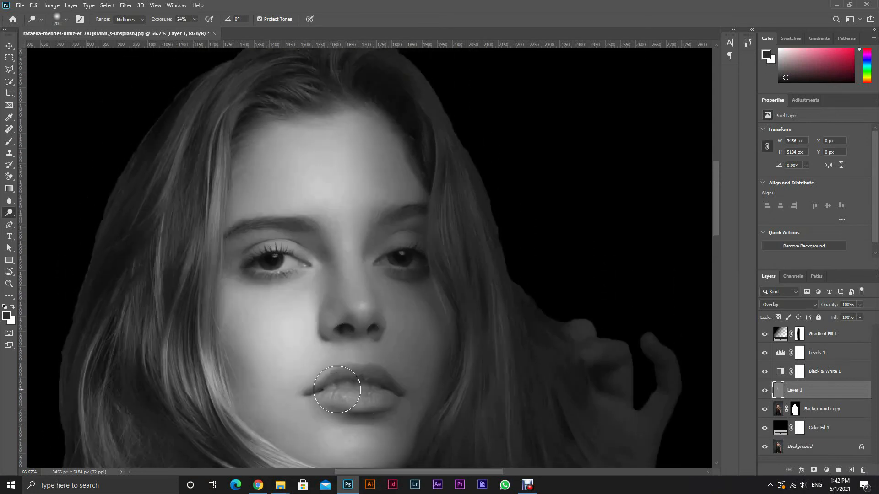
{"action": "scroll", "coordinate": [398, 361], "scroll_direction": "down", "scroll_amount": 5}
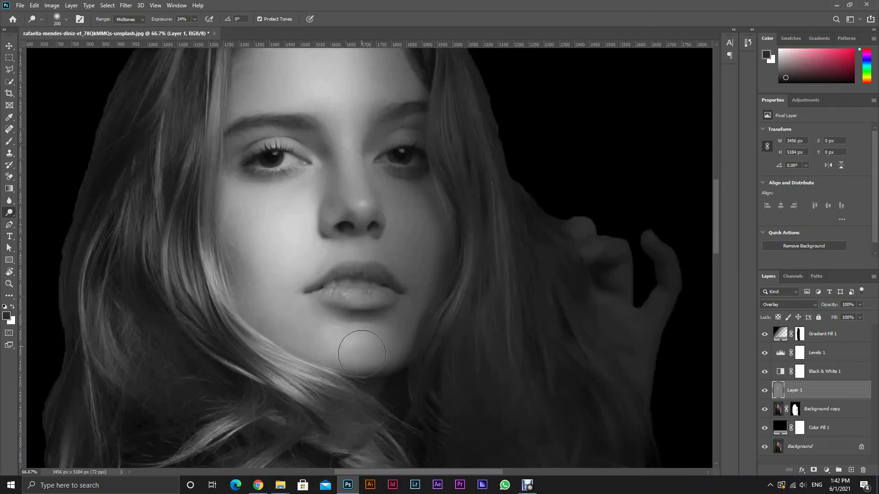
{"action": "scroll", "coordinate": [357, 353], "scroll_direction": "down", "scroll_amount": 2}
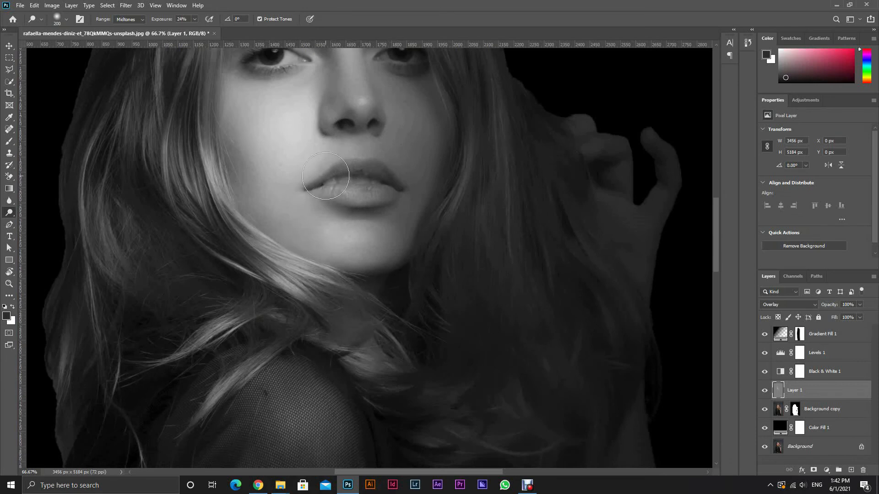
Brighten the forehead above the eyebrows with a 300 px Dodge brush.
{"action": "scroll", "coordinate": [343, 220], "scroll_direction": "up", "scroll_amount": 6}
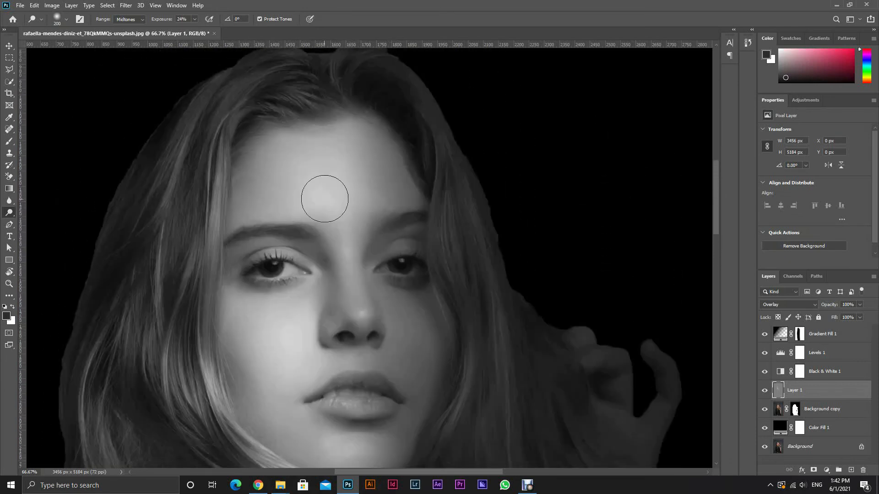
{"action": "key", "text": "bracketright"}
{"action": "key", "text": "bracketright"}
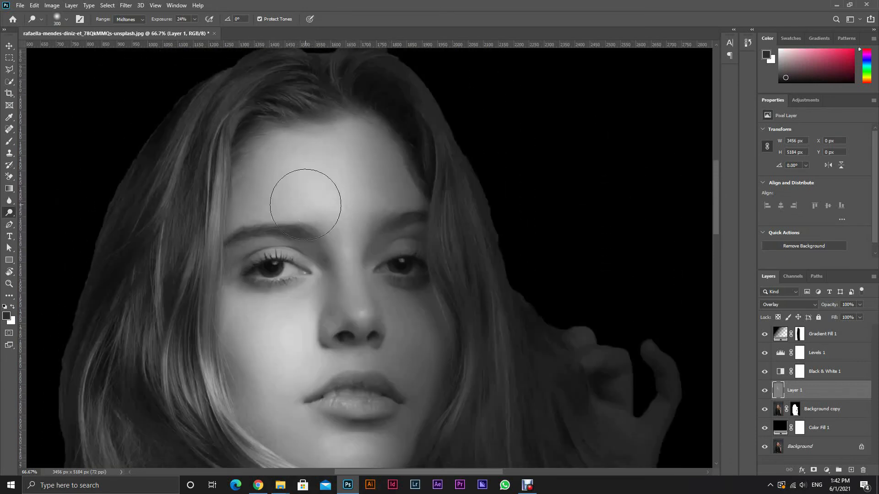
{"action": "scroll", "coordinate": [276, 322], "scroll_direction": "down", "scroll_amount": 2}
{"action": "scroll", "coordinate": [295, 294], "scroll_direction": "up", "scroll_amount": 3}
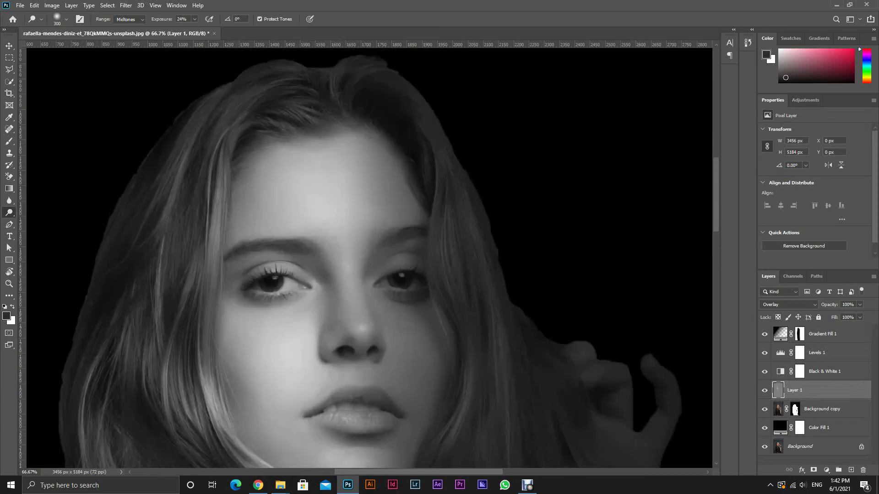
Compare the whole portrait with the gray dodge-and-burn layer hidden and shown.
{"action": "key", "text": "v"}
{"action": "key", "text": "ctrl+0"}
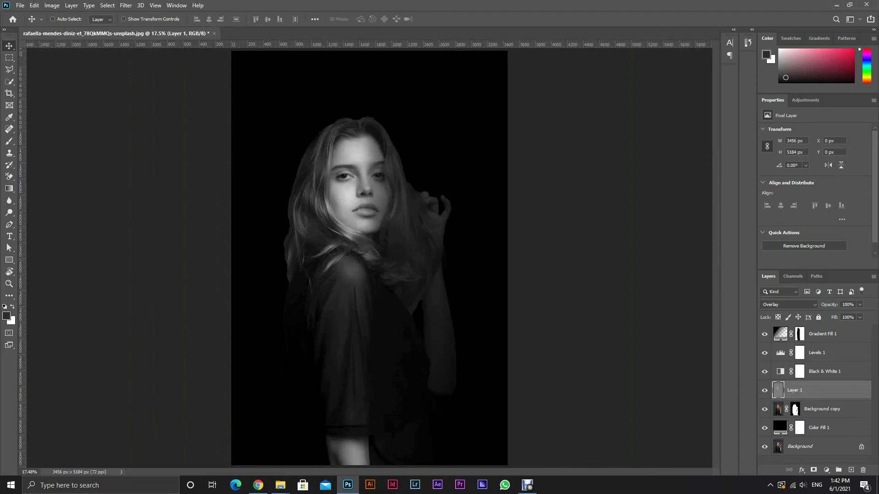
{"action": "left_click", "coordinate": [764, 391]}
{"action": "left_click", "coordinate": [765, 391]}
Brighten the bare forearm below the sleeve with a 600 px Dodge brush at 24% exposure.
{"action": "key", "text": "o"}
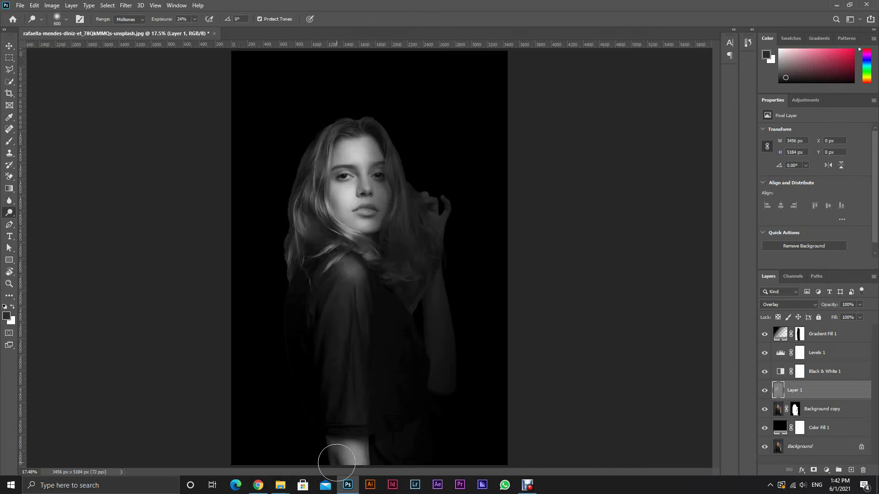
{"action": "key", "text": "v"}
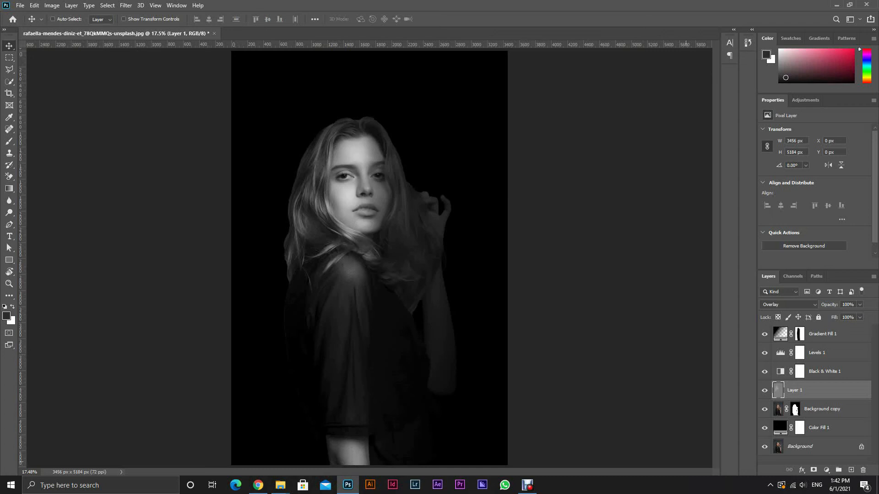
{"action": "left_click", "coordinate": [9, 213]}
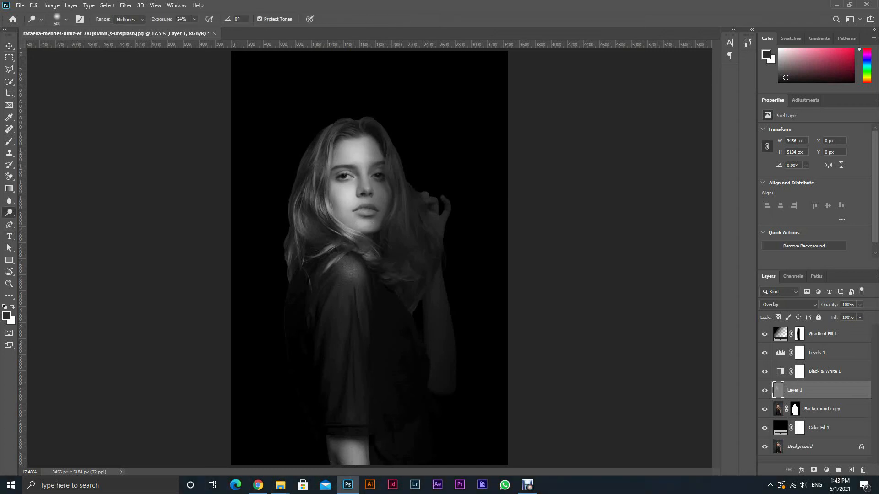
{"action": "left_click", "coordinate": [42, 212]}
Paint black on the Background copy layer's mask with a soft 700 px brush to hide the shirt's back edge.
{"action": "left_click", "coordinate": [795, 408]}
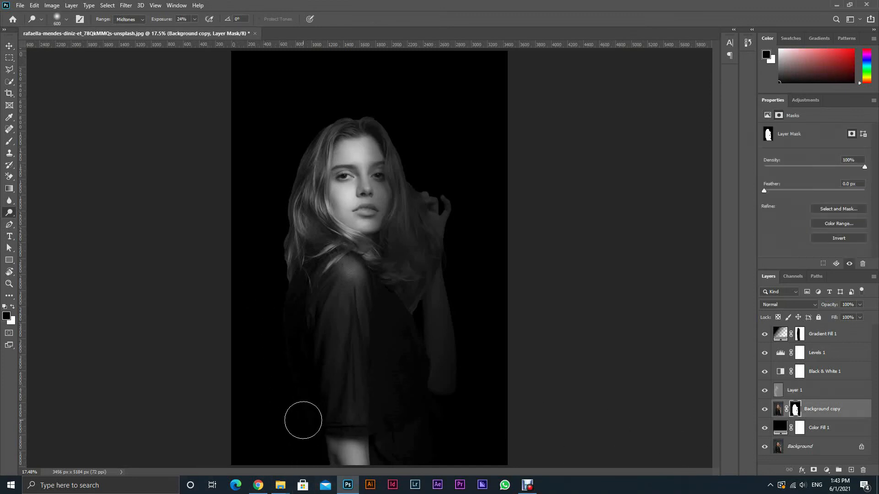
{"action": "key", "text": "ctrl+plus"}
{"action": "scroll", "coordinate": [376, 358], "scroll_direction": "down", "scroll_amount": 2}
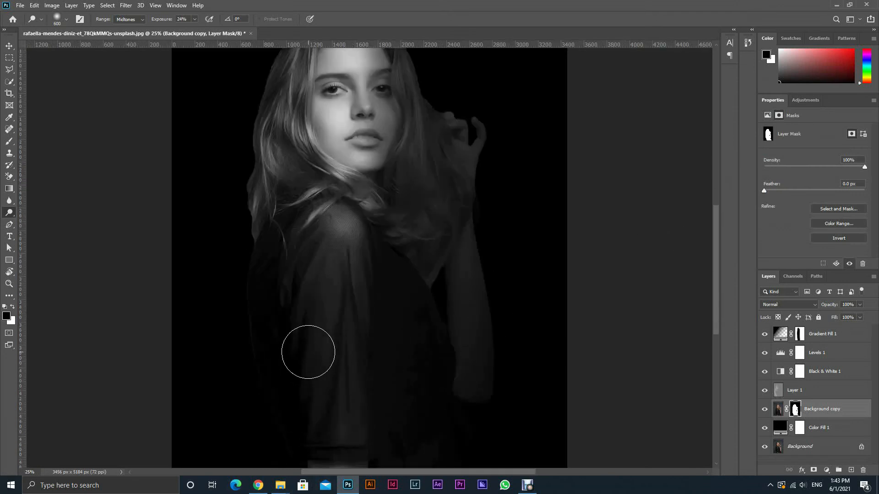
{"action": "key", "text": "v"}
{"action": "scroll", "coordinate": [308, 353], "scroll_direction": "down", "scroll_amount": 3}
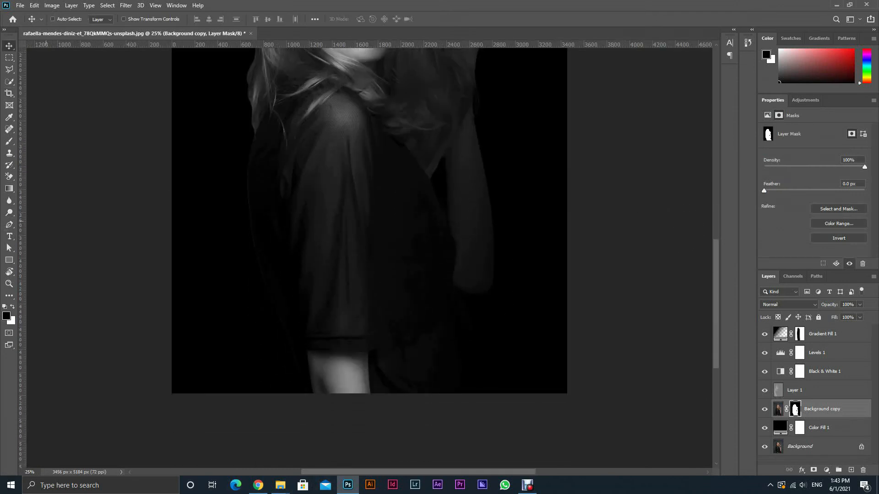
{"action": "key", "text": "b"}
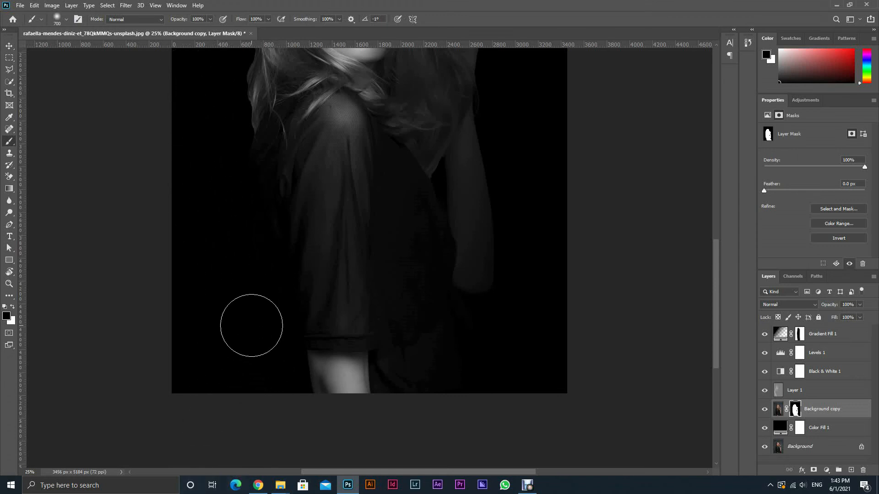
Refine the Background copy mask along the back of the sleeve with a 200 px black brush.
{"action": "key", "text": "bracketleft"}
{"action": "key", "text": "bracketleft"}
{"action": "key", "text": "bracketleft"}
{"action": "key", "text": "bracketleft"}
{"action": "key", "text": "bracketleft"}
{"action": "key", "text": "bracketleft"}
{"action": "scroll", "coordinate": [370, 256], "scroll_direction": "up", "scroll_amount": 3}
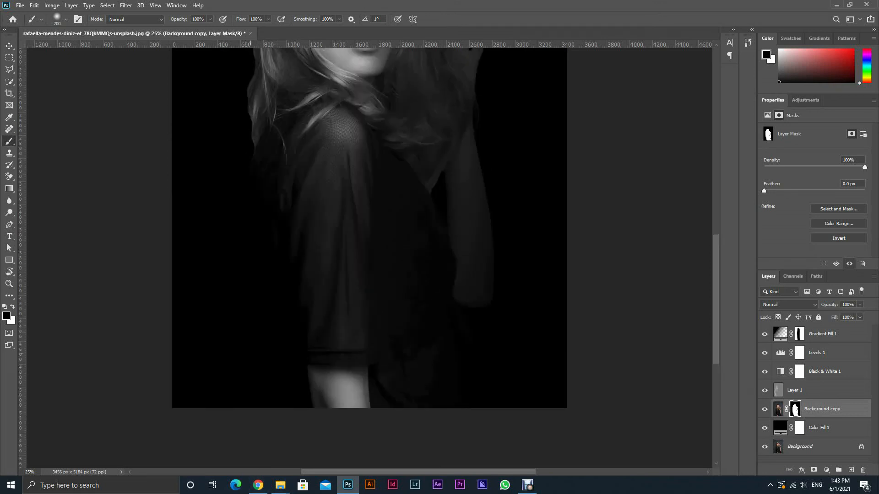
{"action": "key", "text": "v"}
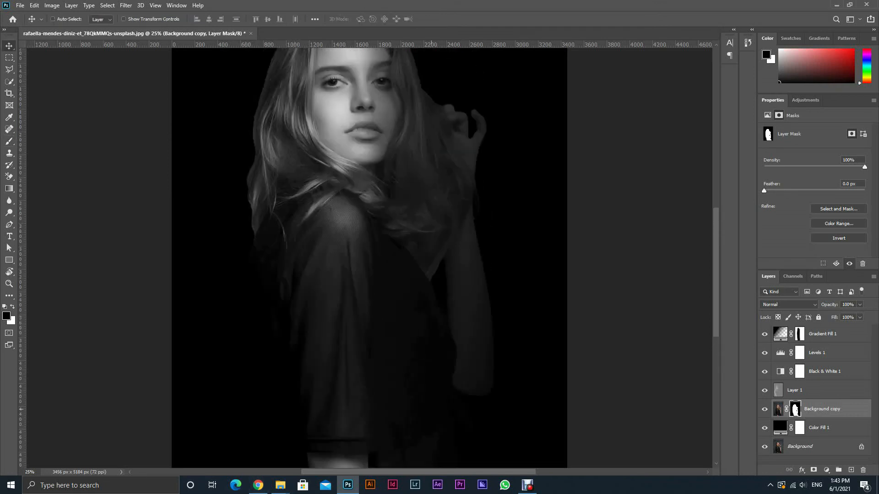
Stamp all visible layers into a new layer on top and duplicate that layer.
{"action": "key", "text": "ctrl+minus"}
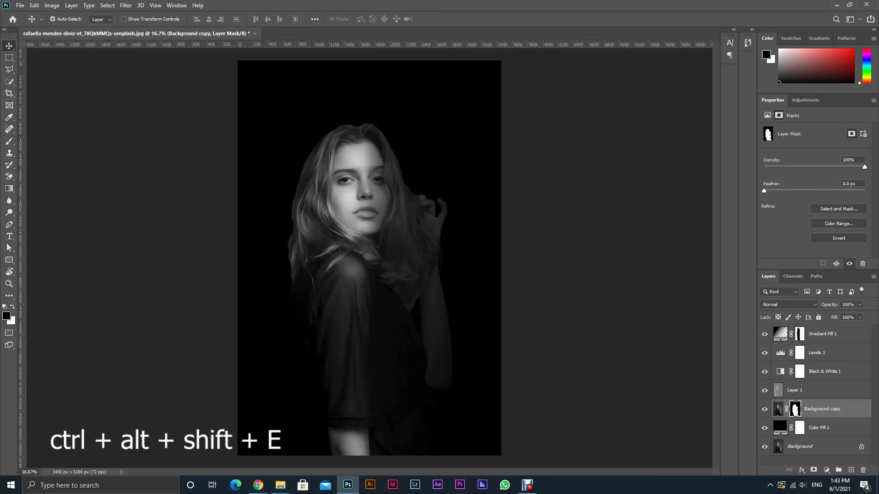
{"action": "key", "text": "ctrl+alt+shift+e"}
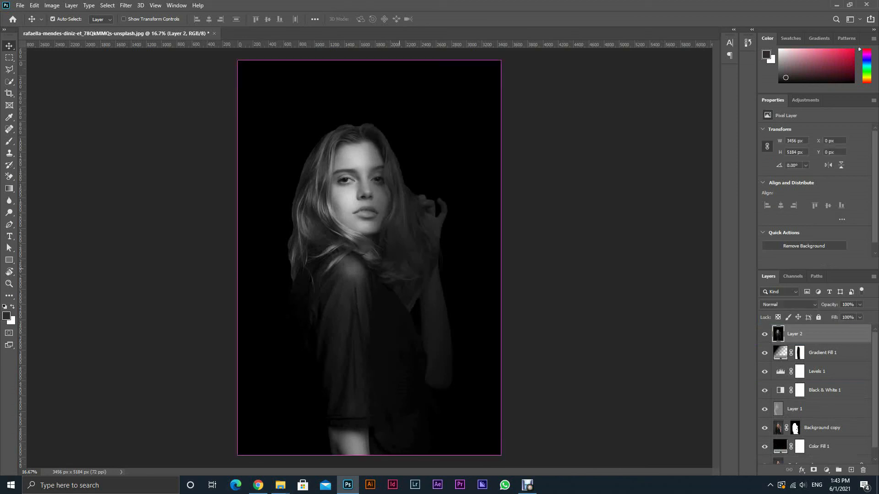
{"action": "key", "text": "ctrl+j"}
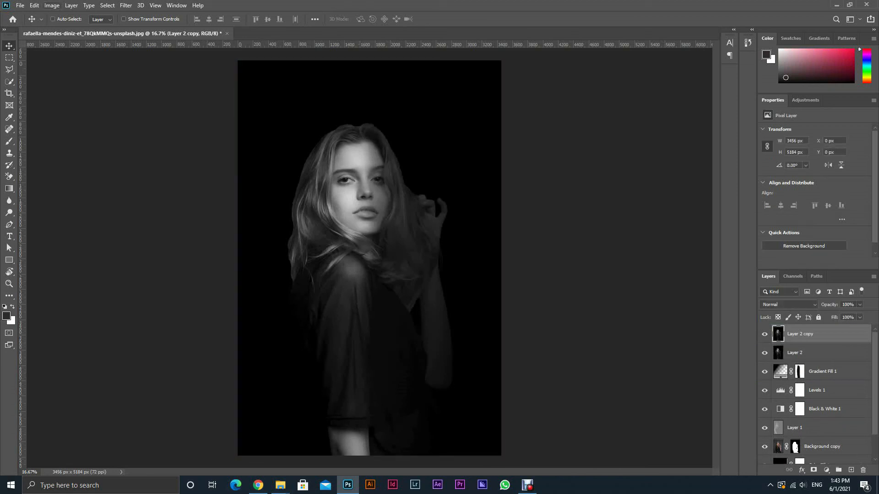
Apply a High Pass filter with a 4.7 pixel radius to the duplicated merged layer, checking the eye in the preview.
{"action": "left_click", "coordinate": [126, 5]}
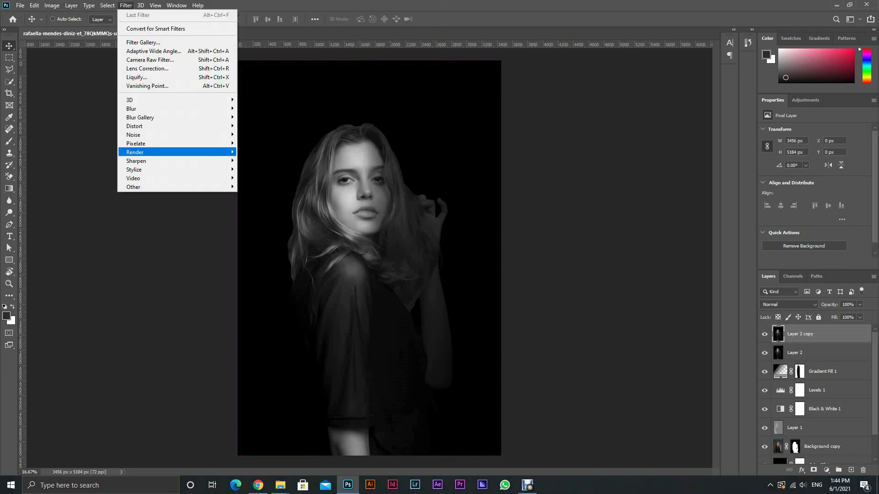
{"action": "mouse_move", "coordinate": [137, 187]}
{"action": "left_click", "coordinate": [258, 195]}
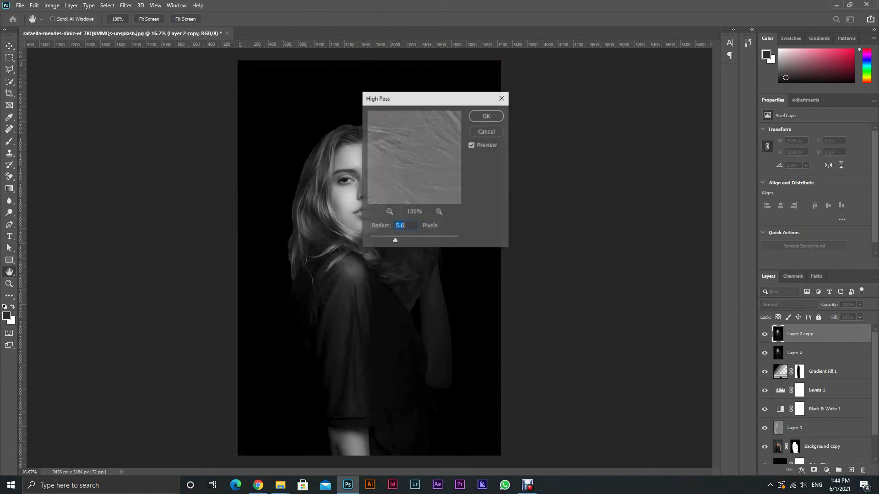
{"action": "left_click_drag", "start_coordinate": [414, 137], "coordinate": [414, 188]}
{"action": "left_click_drag", "start_coordinate": [414, 137], "coordinate": [415, 183]}
{"action": "left_click_drag", "start_coordinate": [414, 137], "coordinate": [434, 164]}
{"action": "left_click_drag", "start_coordinate": [395, 240], "coordinate": [392, 240]}
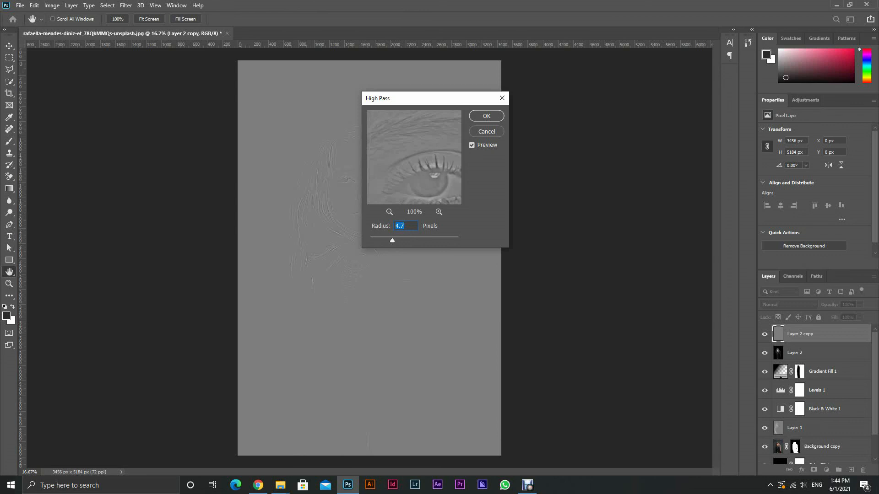
{"action": "key", "text": "Return"}
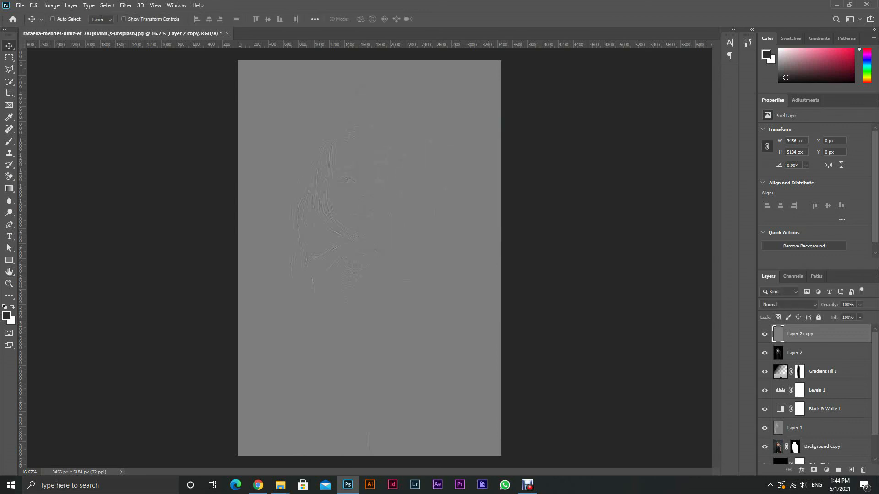
Set the high-pass layer's blending mode to Linear Light and its opacity to 60%.
{"action": "left_click", "coordinate": [789, 305]}
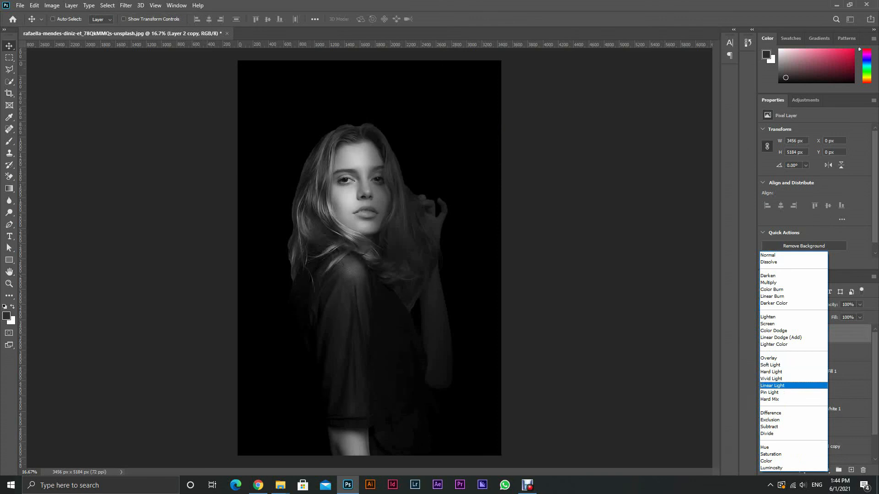
{"action": "left_click", "coordinate": [778, 386]}
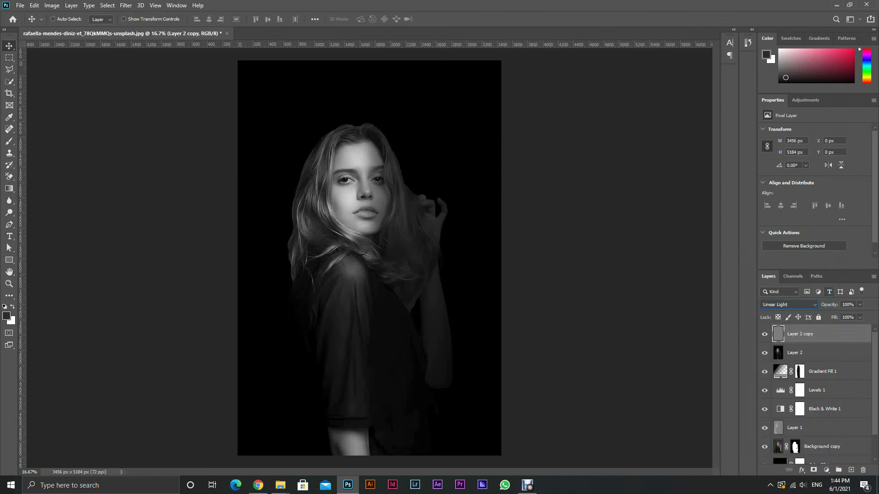
{"action": "key", "text": "8"}
{"action": "key", "text": "5"}
{"action": "key", "text": "7"}
{"action": "key", "text": "6"}
{"action": "key", "text": "2"}
{"action": "key", "text": "Return"}
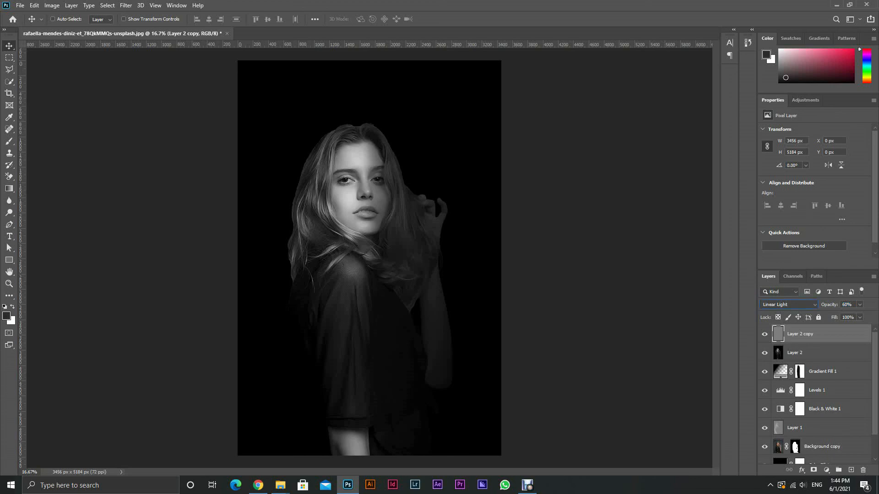